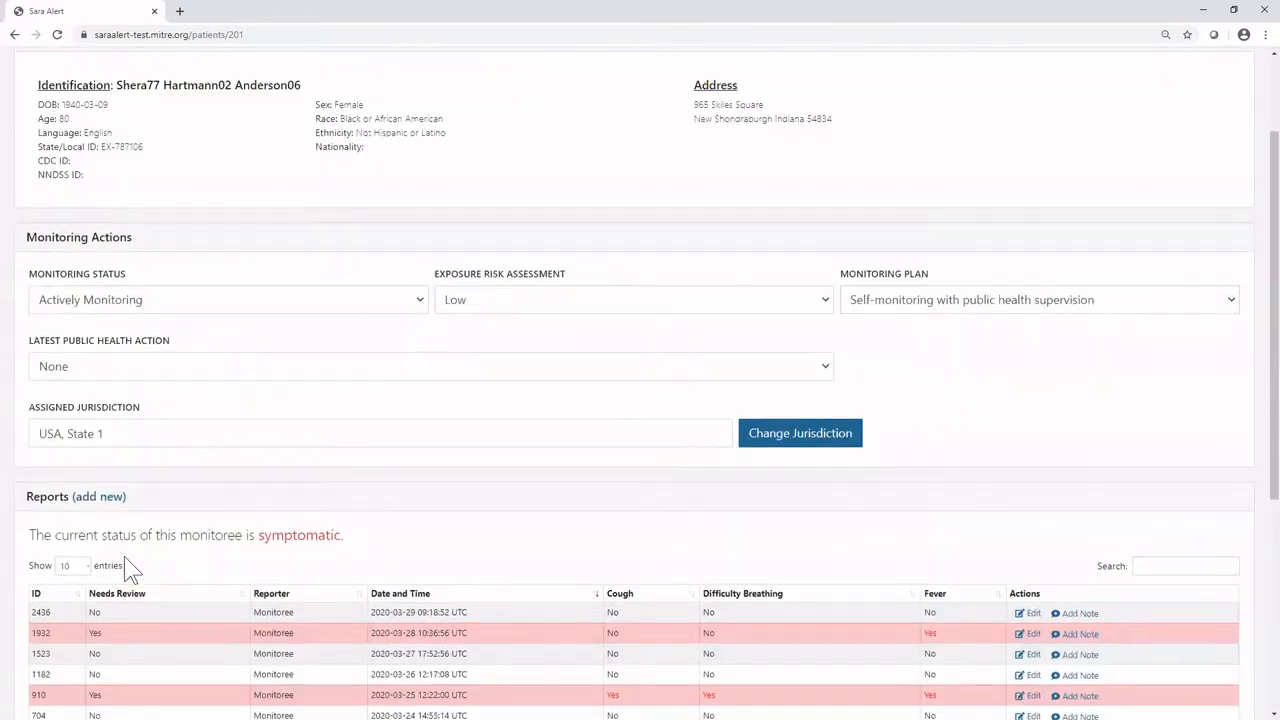
pyautogui.scroll(2, 131, 569)
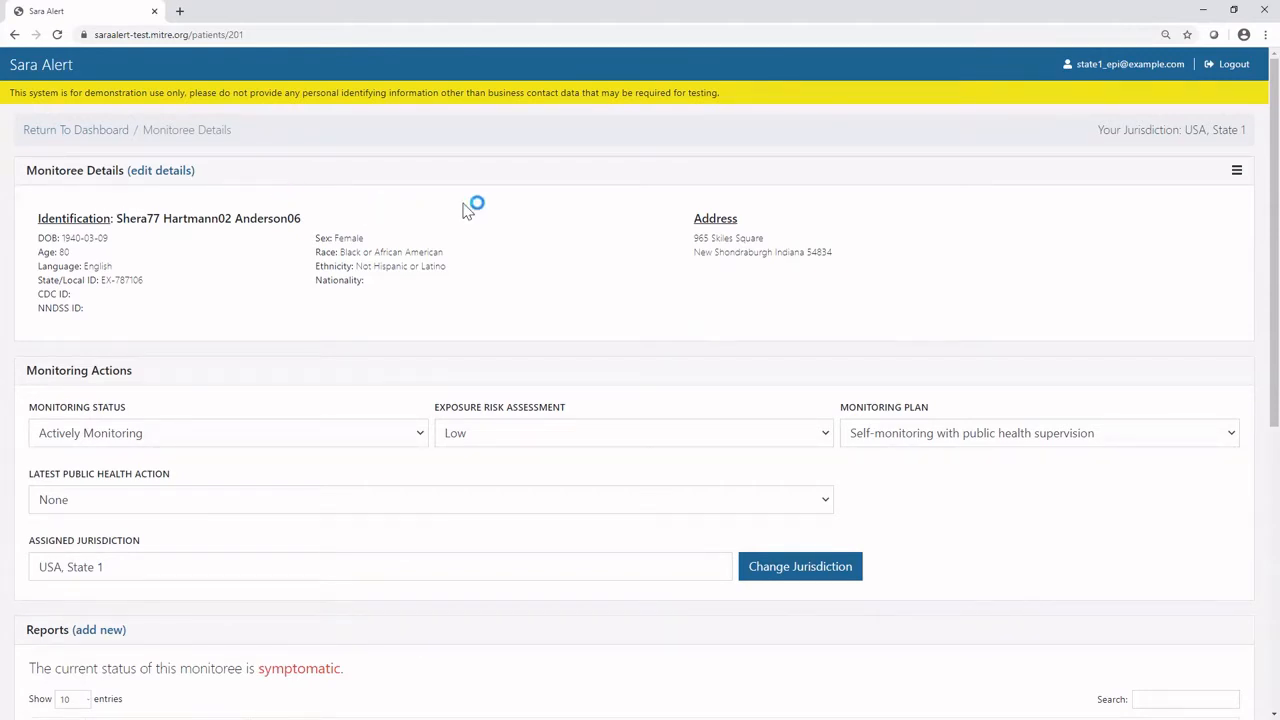
# Expand the monitoree's details and save Travel to Affected Country or Area as a risk factor in the potential exposure information.
pyautogui.click(1234, 169)
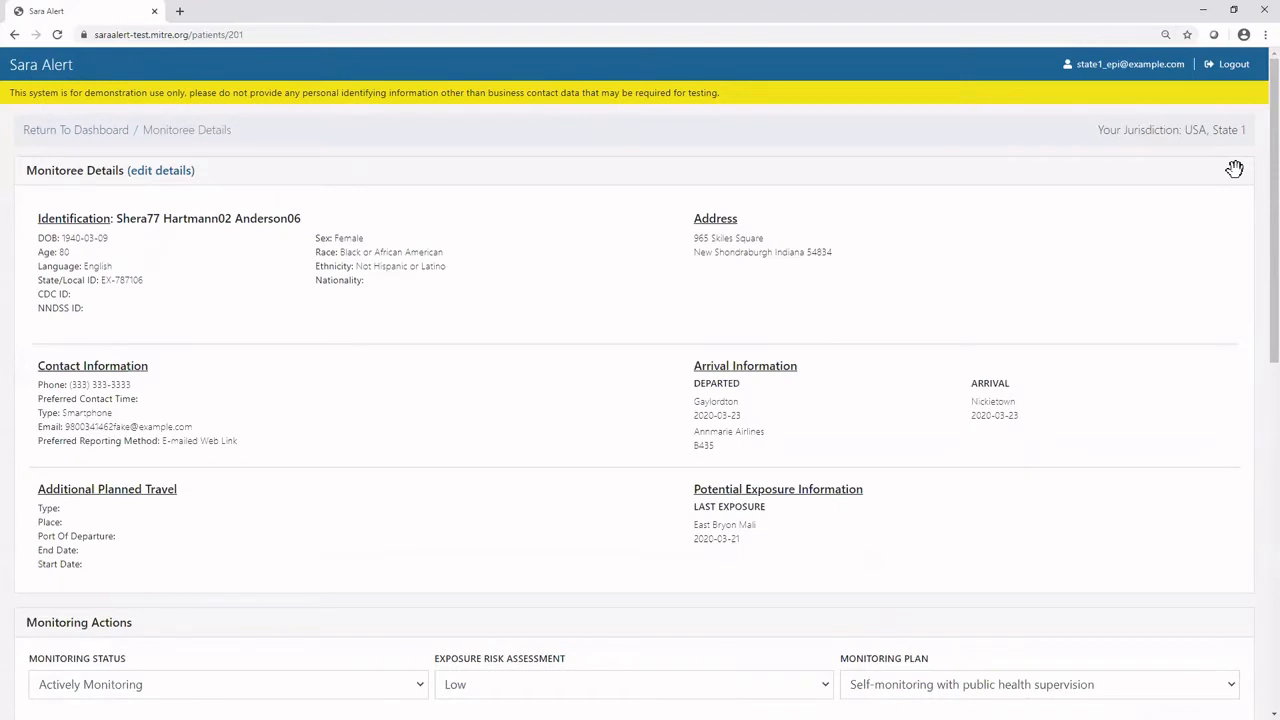
pyautogui.click(166, 172)
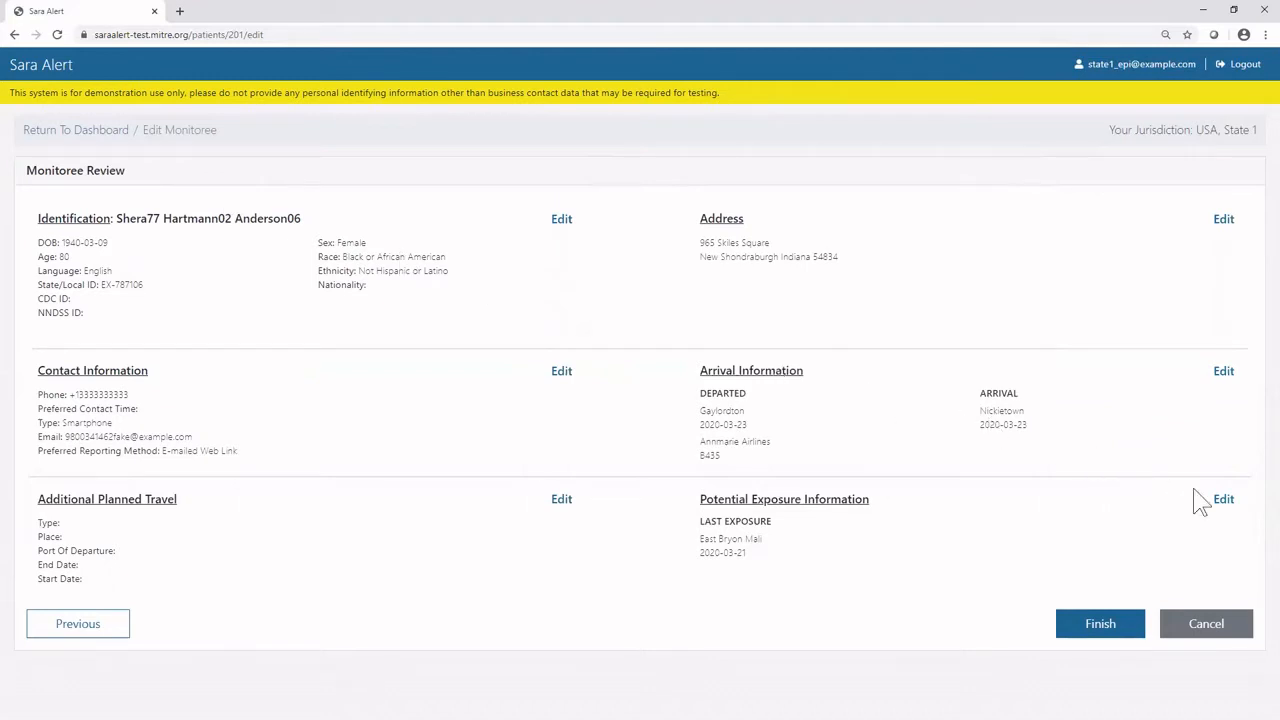
pyautogui.click(1222, 500)
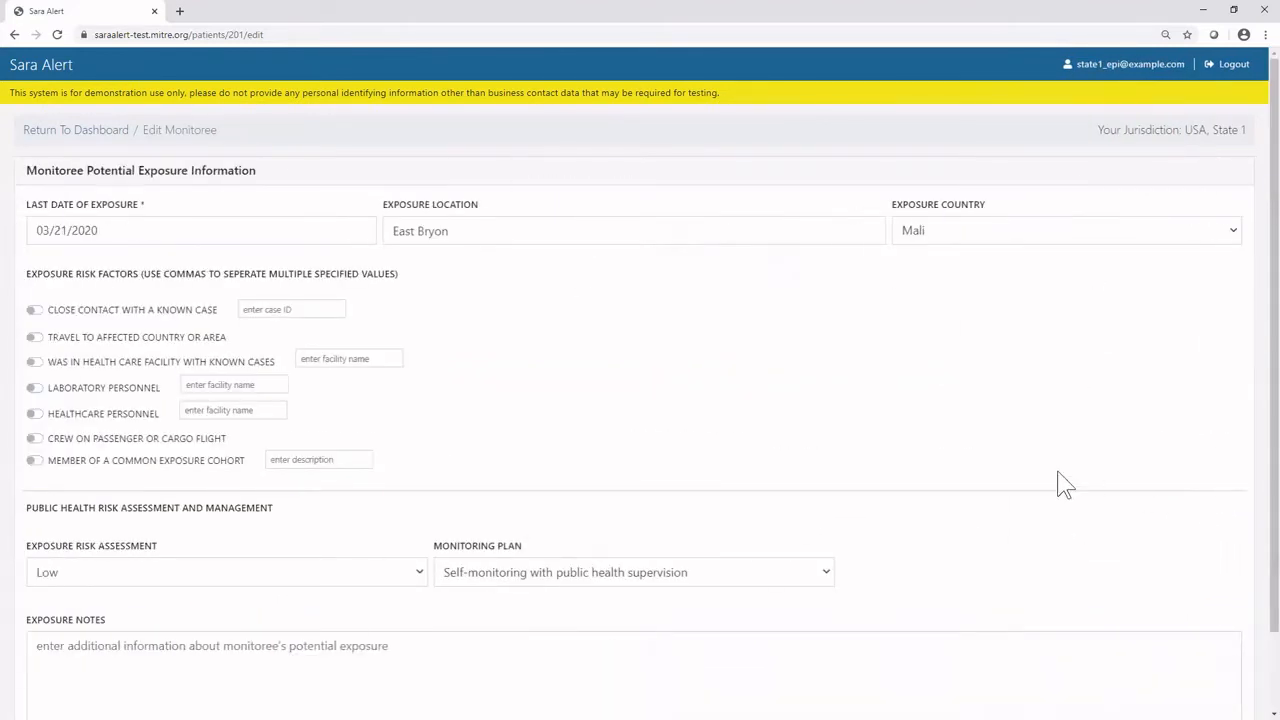
pyautogui.click(36, 338)
pyautogui.scroll(-2, 1185, 645)
pyautogui.click(1203, 692)
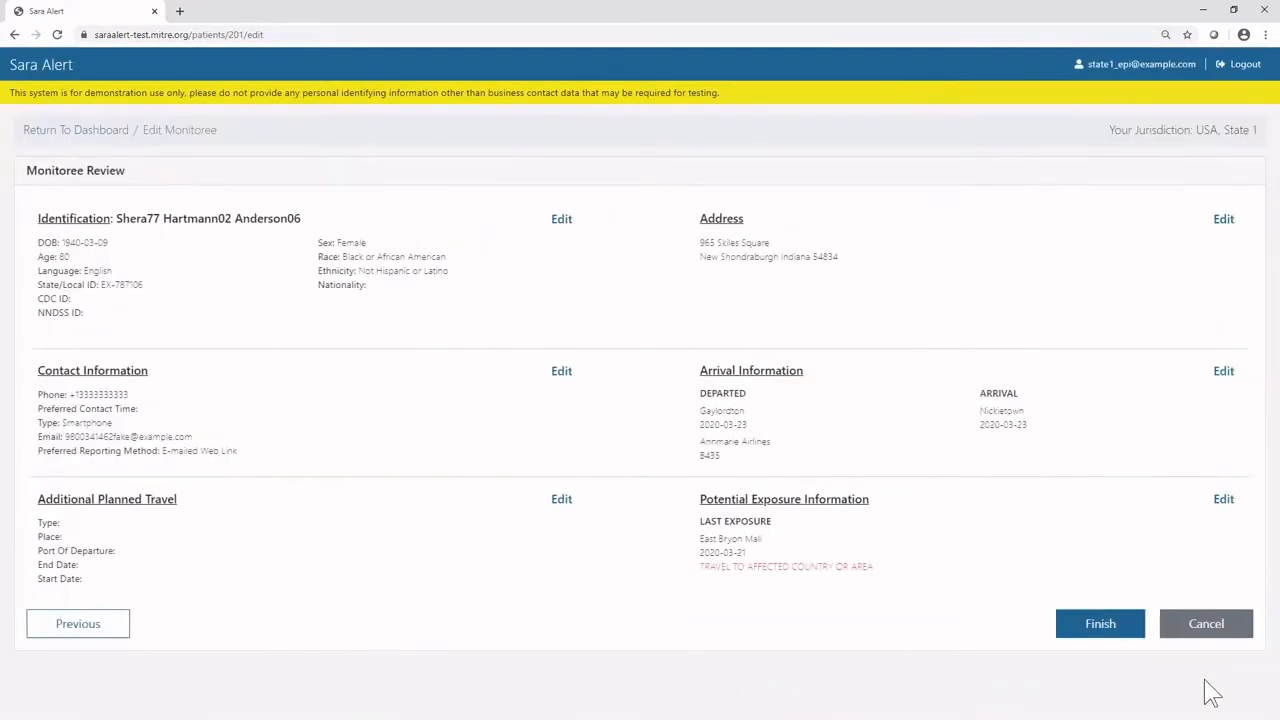
pyautogui.click(1100, 631)
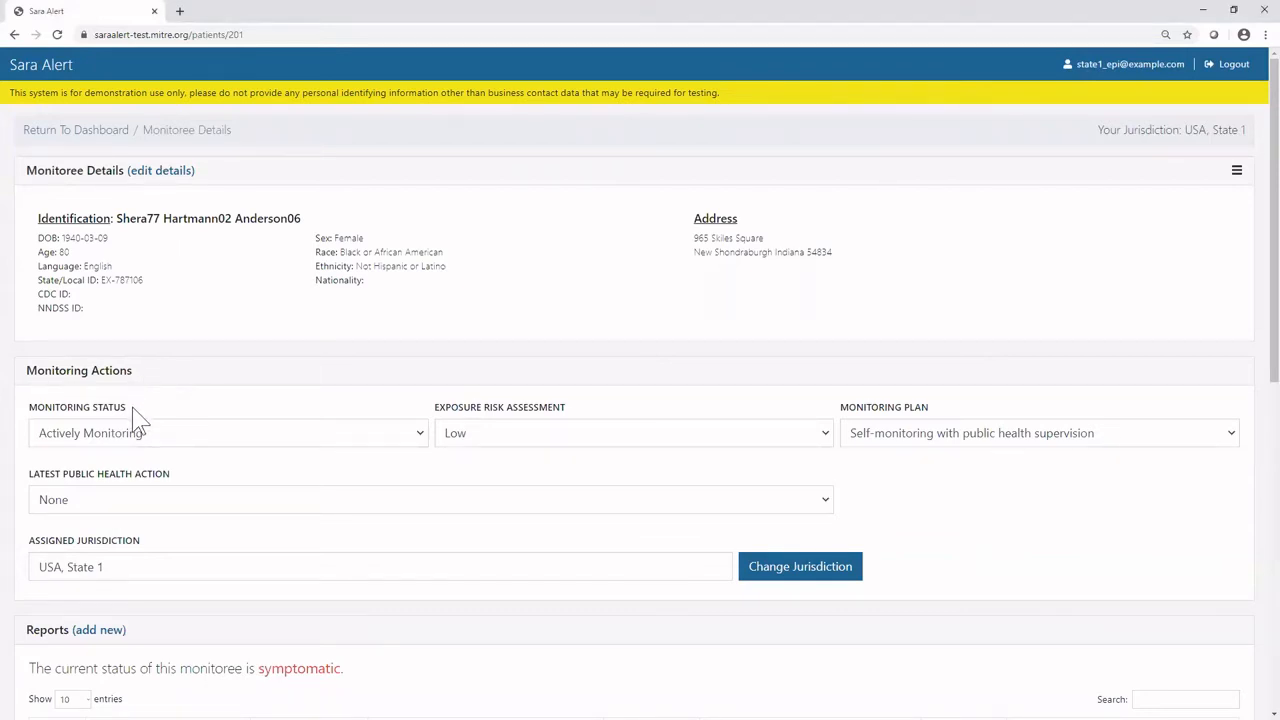
# Start changing the monitoring status to Not Monitoring with the reason Lost to follow-up (contact never established), and cancel the change.
pyautogui.click(163, 440)
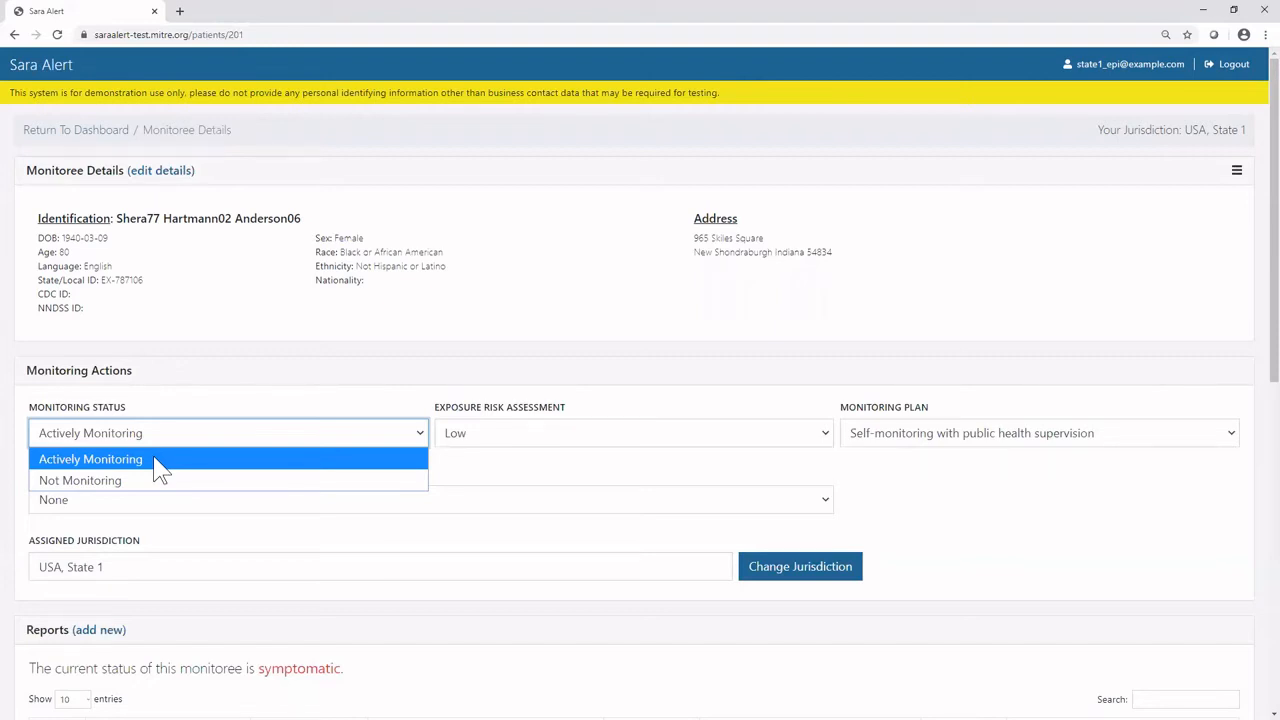
pyautogui.click(157, 482)
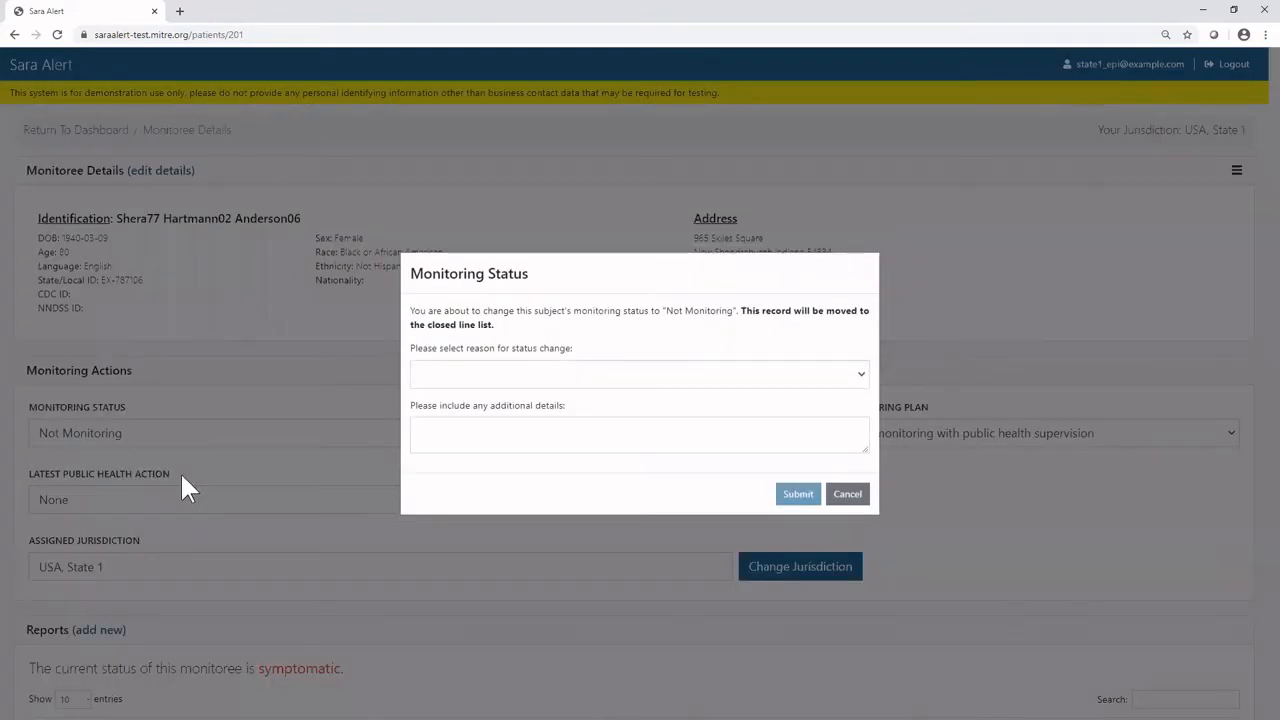
pyautogui.click(528, 389)
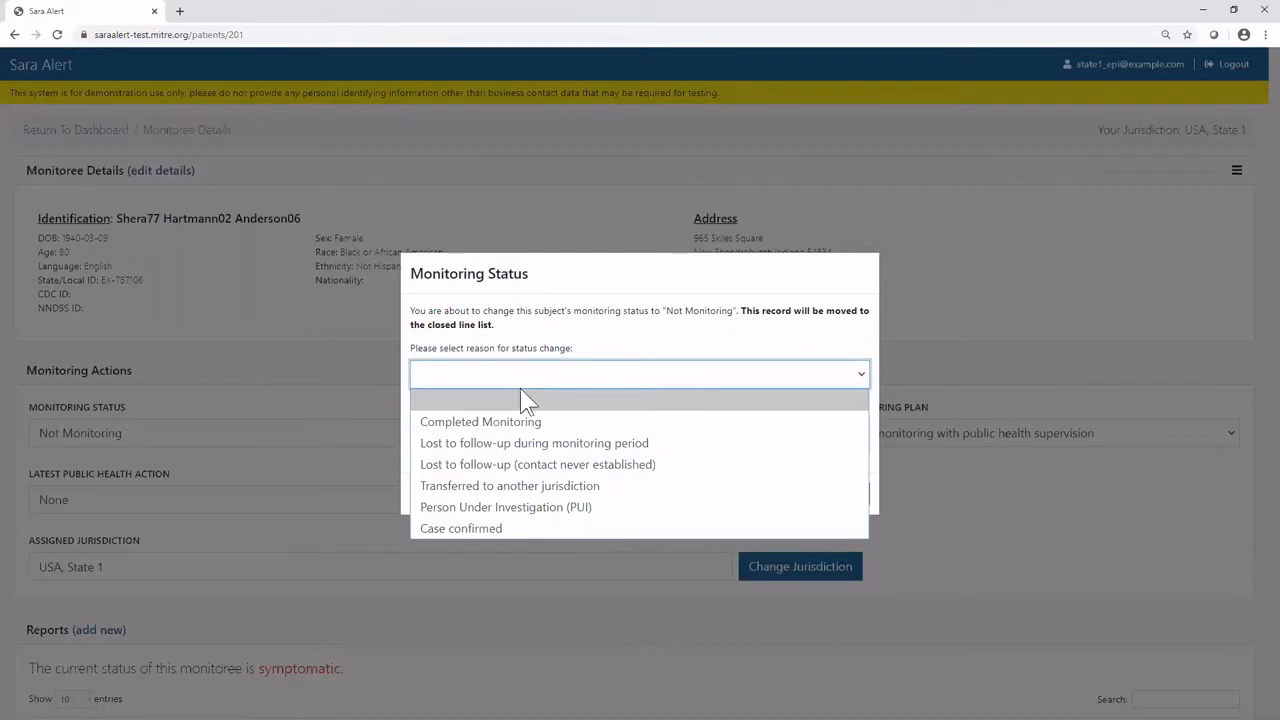
pyautogui.click(532, 466)
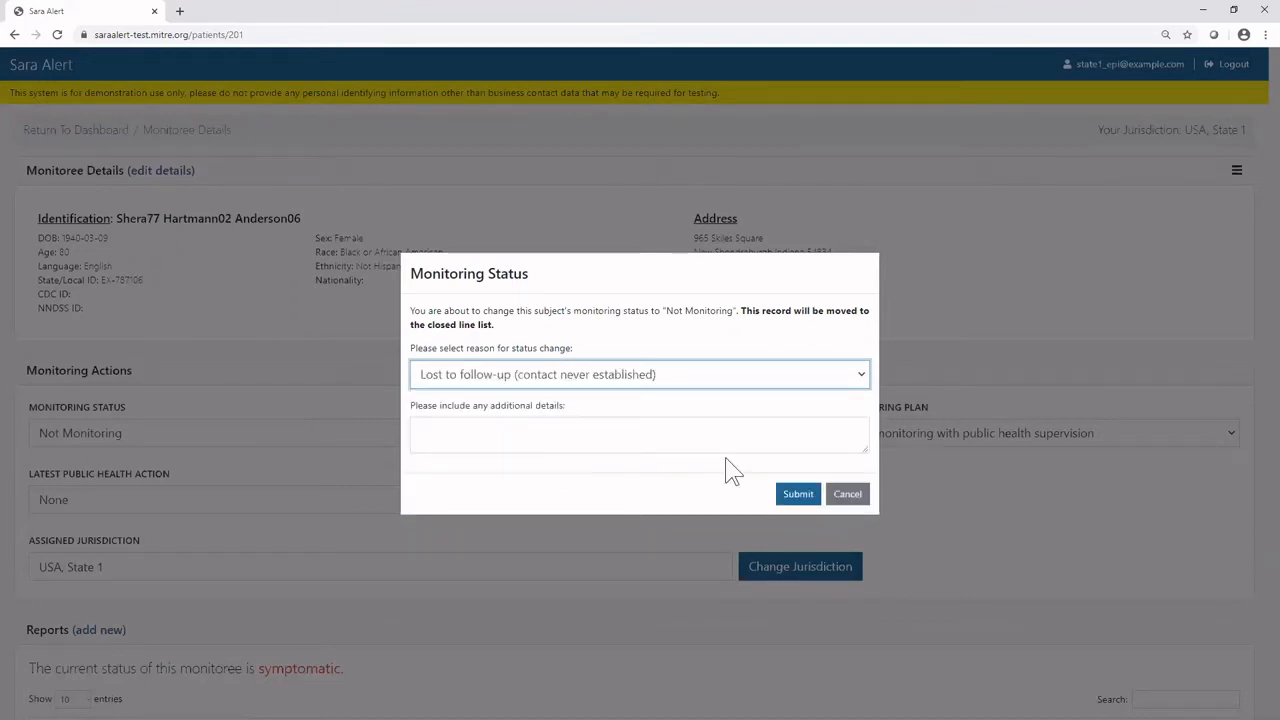
pyautogui.click(866, 498)
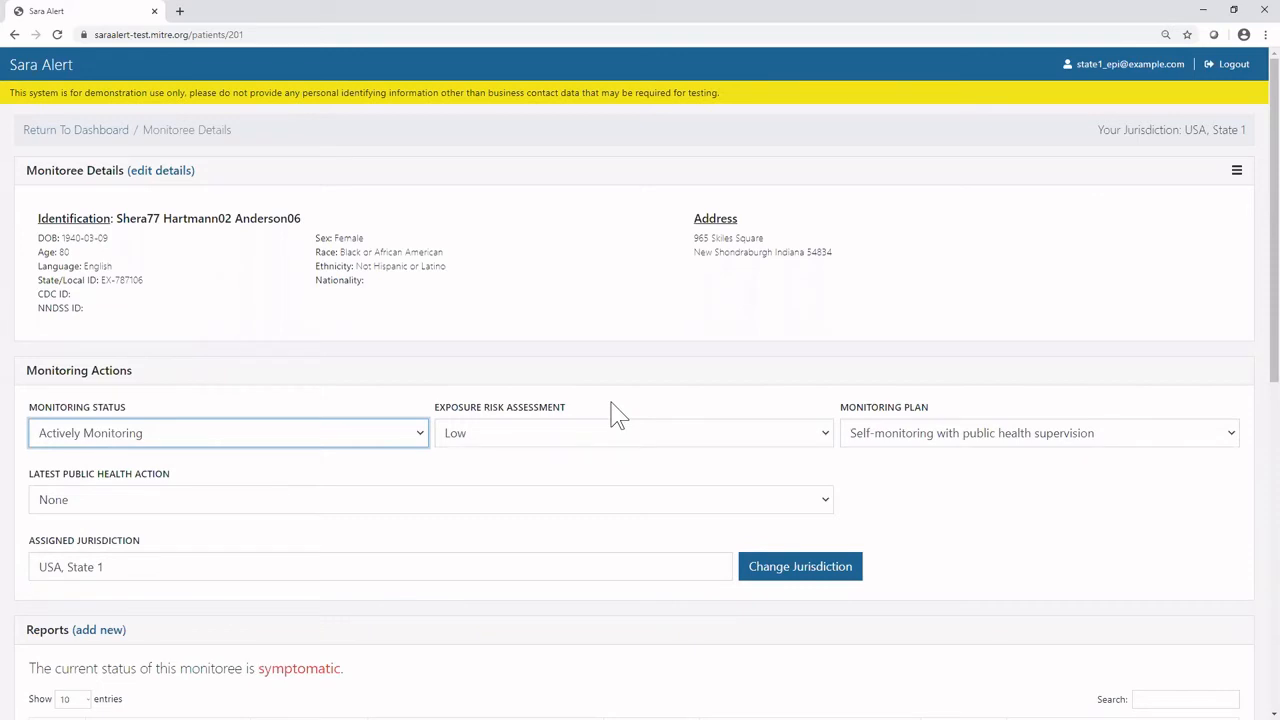
# Review the exposure risk assessment and monitoring plan options, keeping Low and Self-monitoring with public health supervision.
pyautogui.click(795, 446)
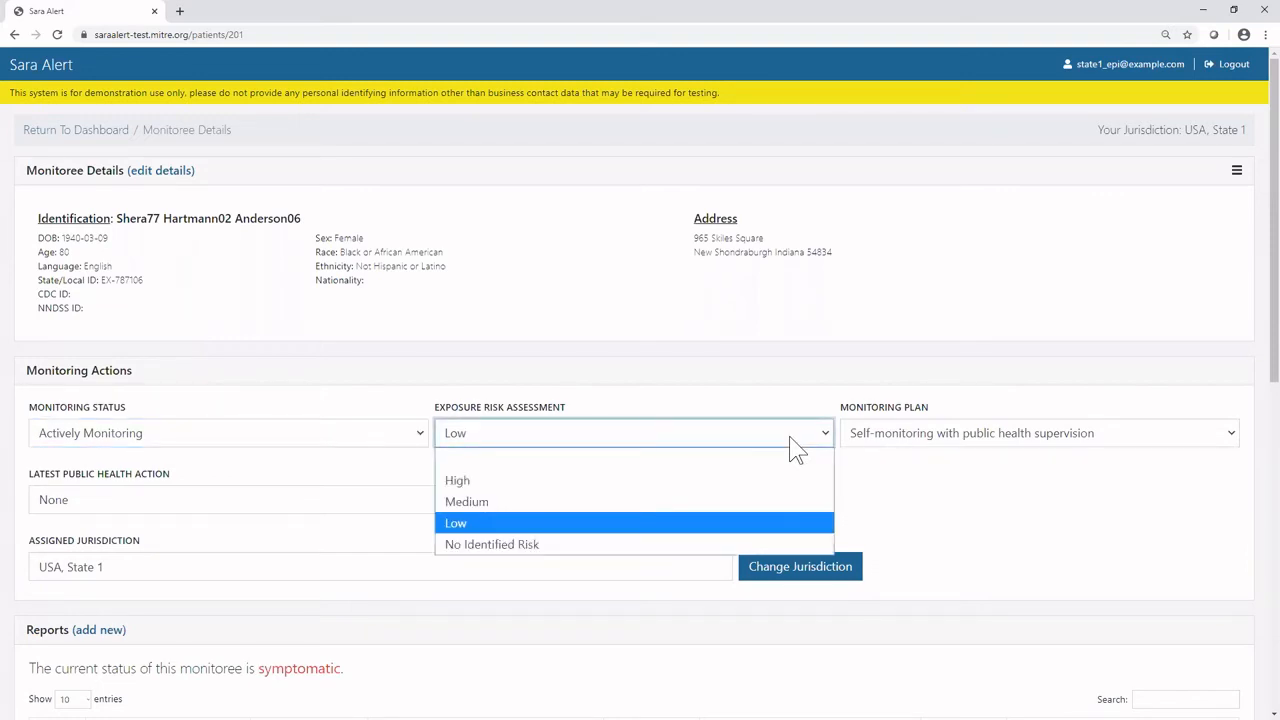
pyautogui.click(757, 535)
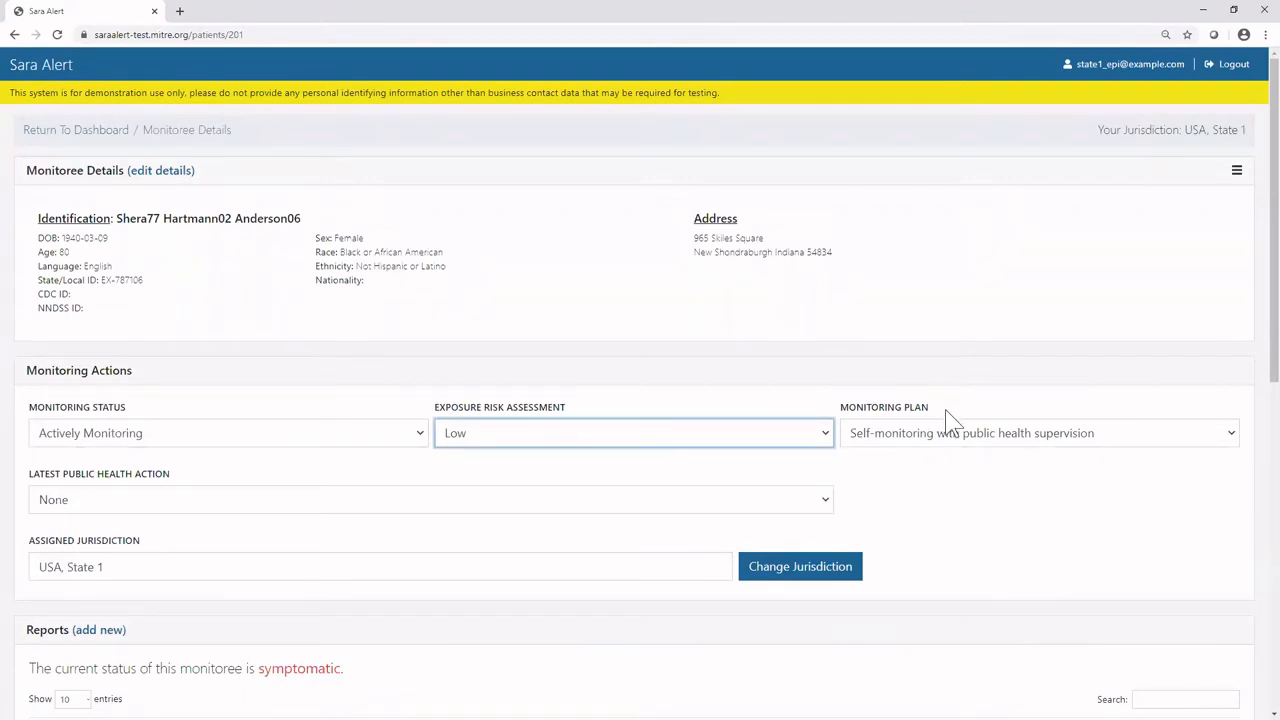
pyautogui.click(1088, 438)
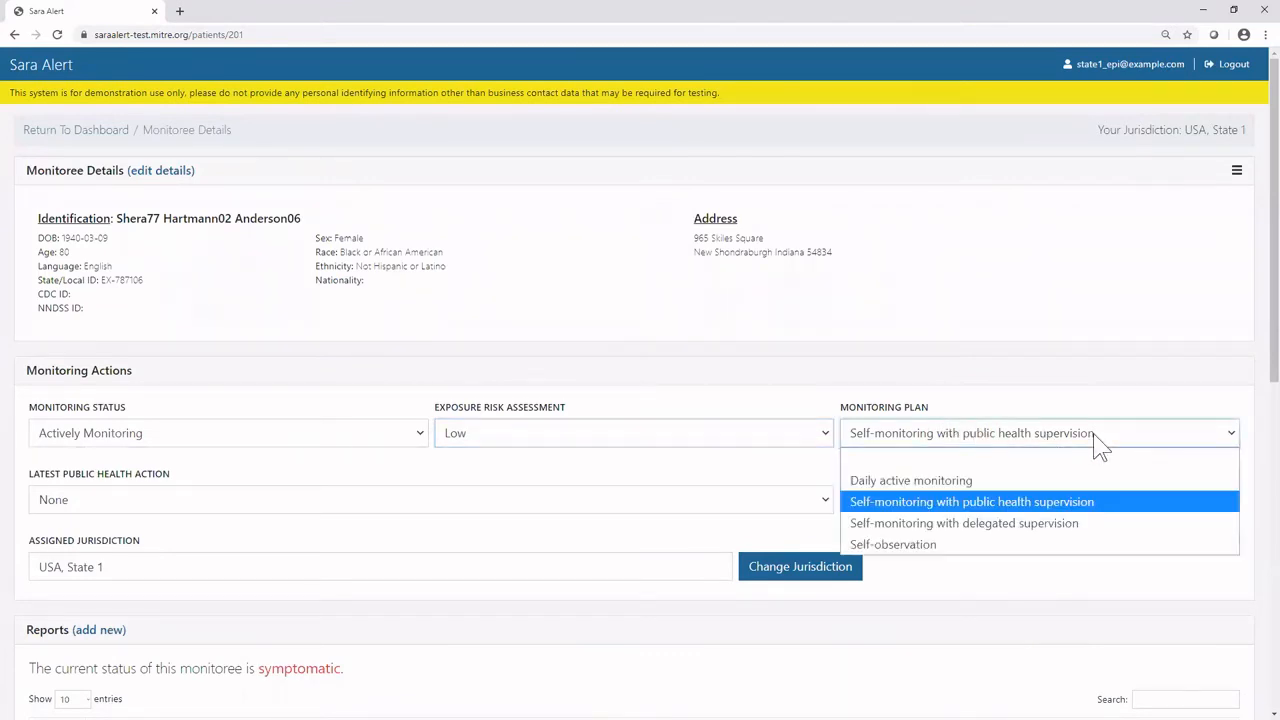
pyautogui.click(1055, 504)
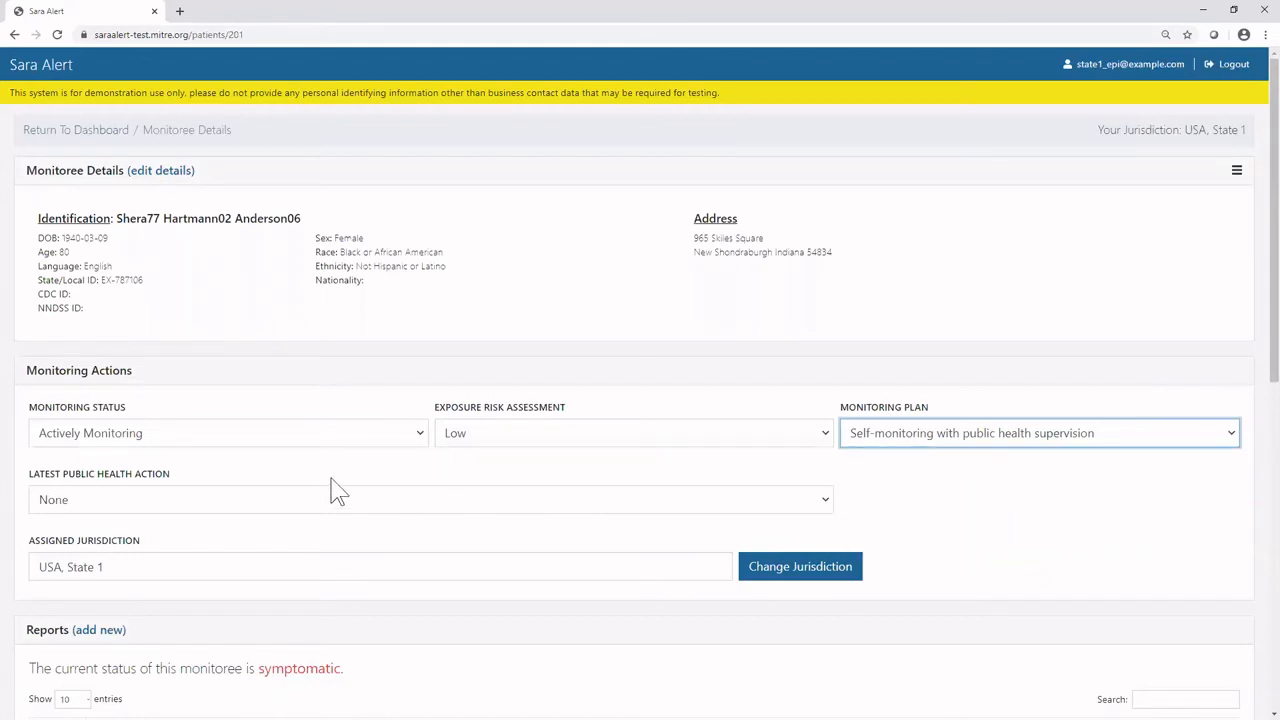
# Start setting the latest public health action to Document Completed Medical Evaluation, and cancel the change.
pyautogui.click(199, 507)
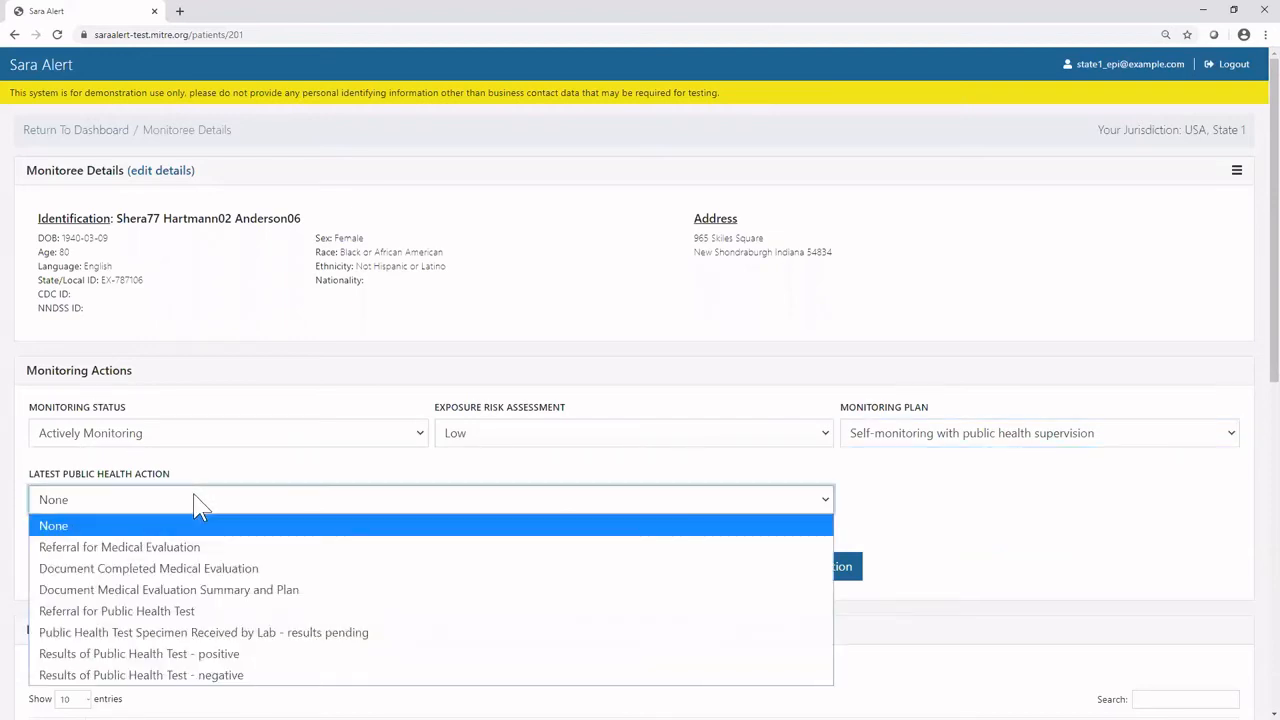
pyautogui.click(208, 568)
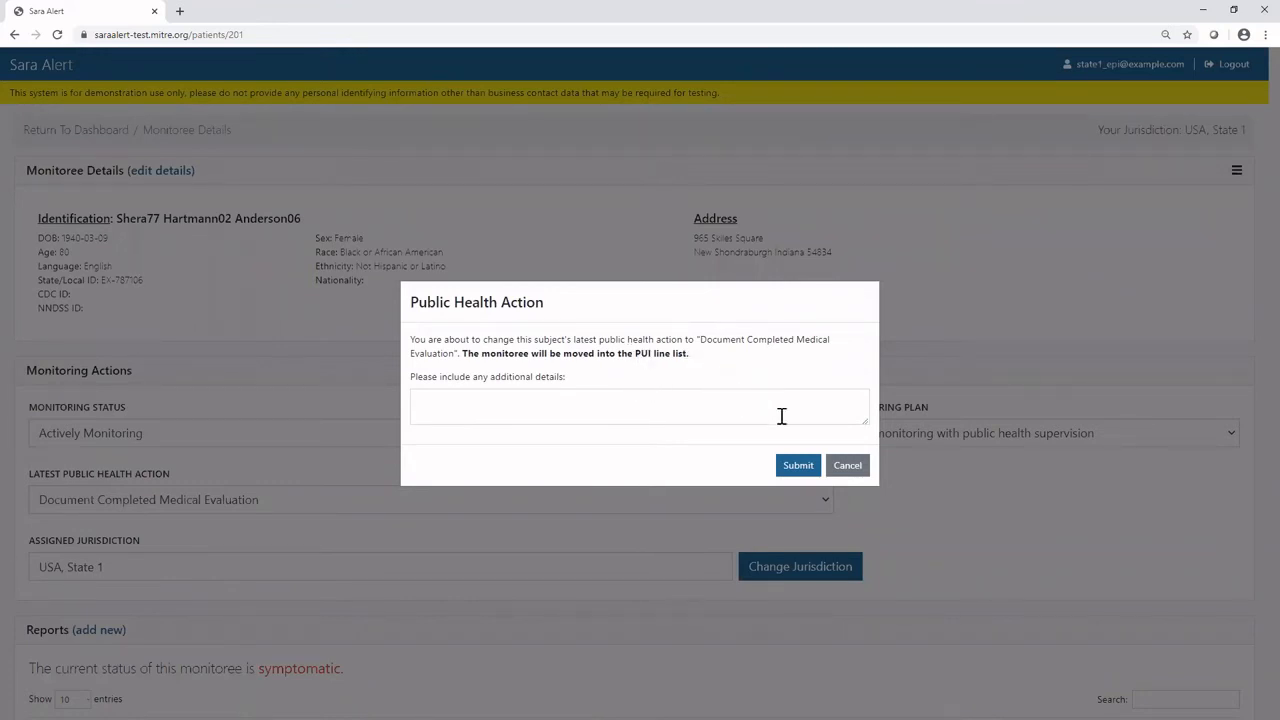
pyautogui.click(847, 468)
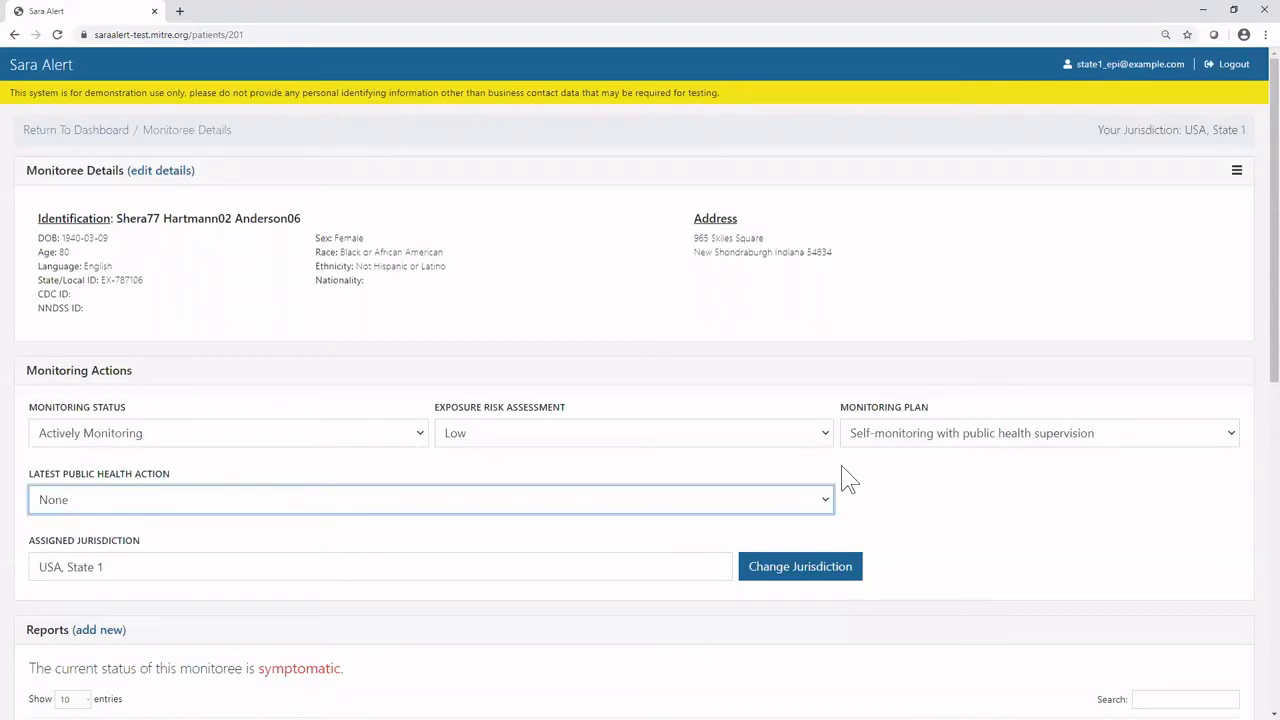
# Try State 2 as the assigned jurisdiction, look through the available jurisdictions, and choose USA, State 1 without applying a change.
pyautogui.scroll(-1, 847, 480)
pyautogui.scroll(-1, 842, 474)
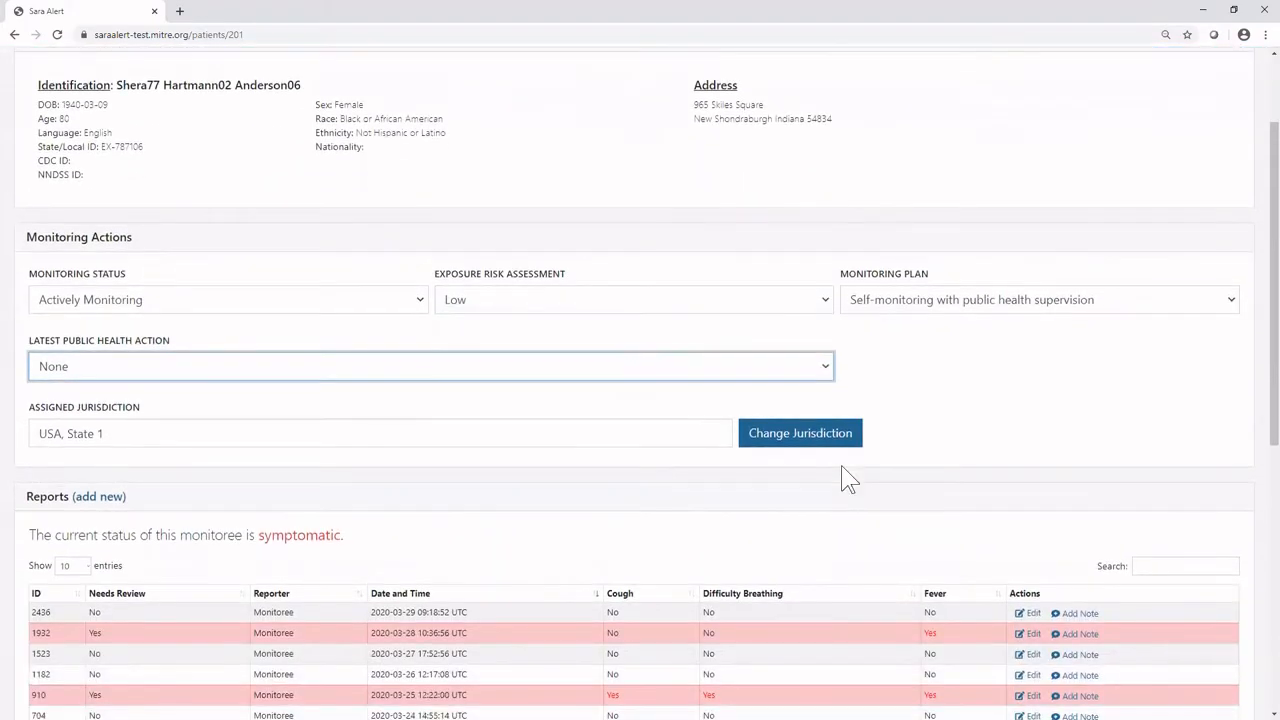
pyautogui.scroll(-1, 842, 476)
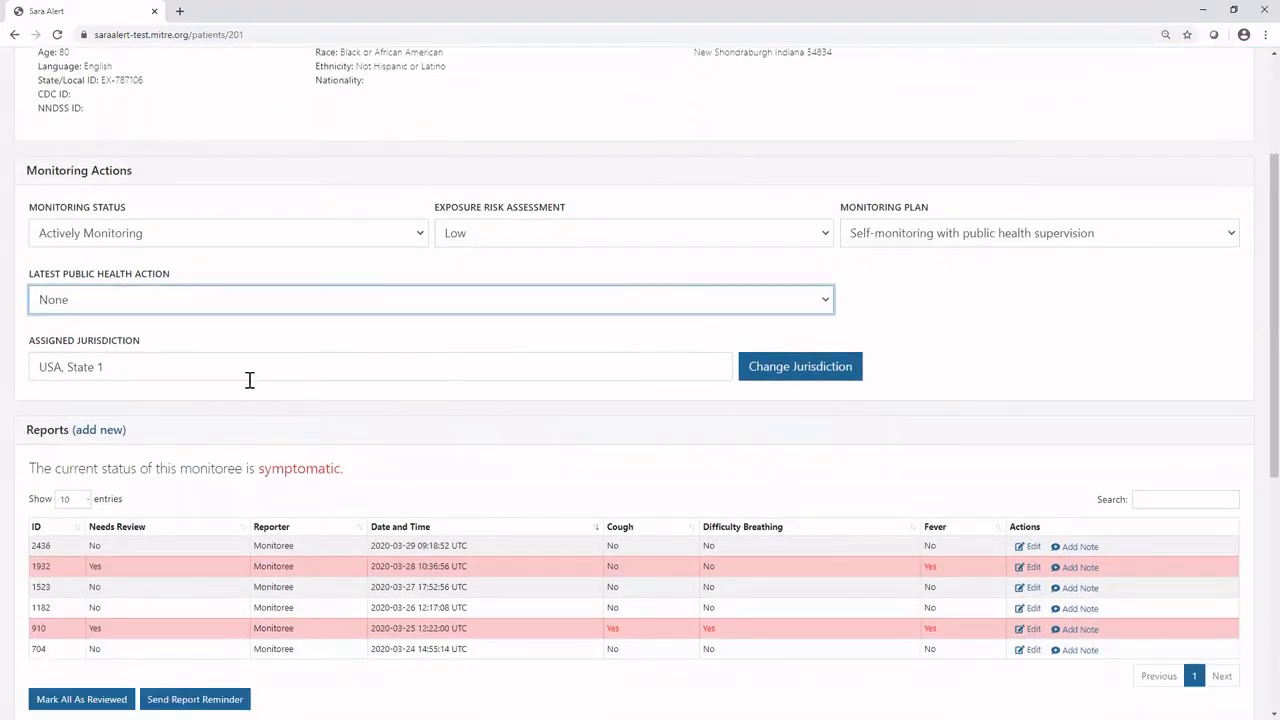
pyautogui.click(124, 367)
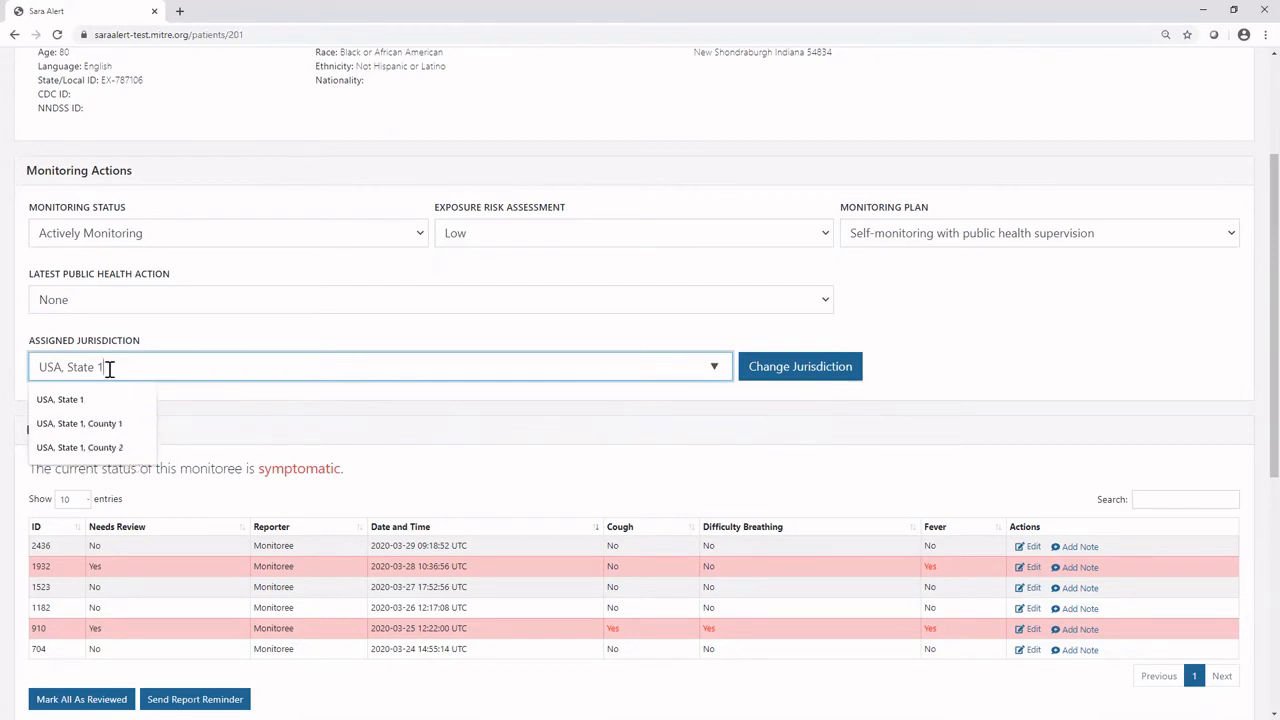
pyautogui.press('BackSpace')
pyautogui.write('2')
pyautogui.press('BackSpace')
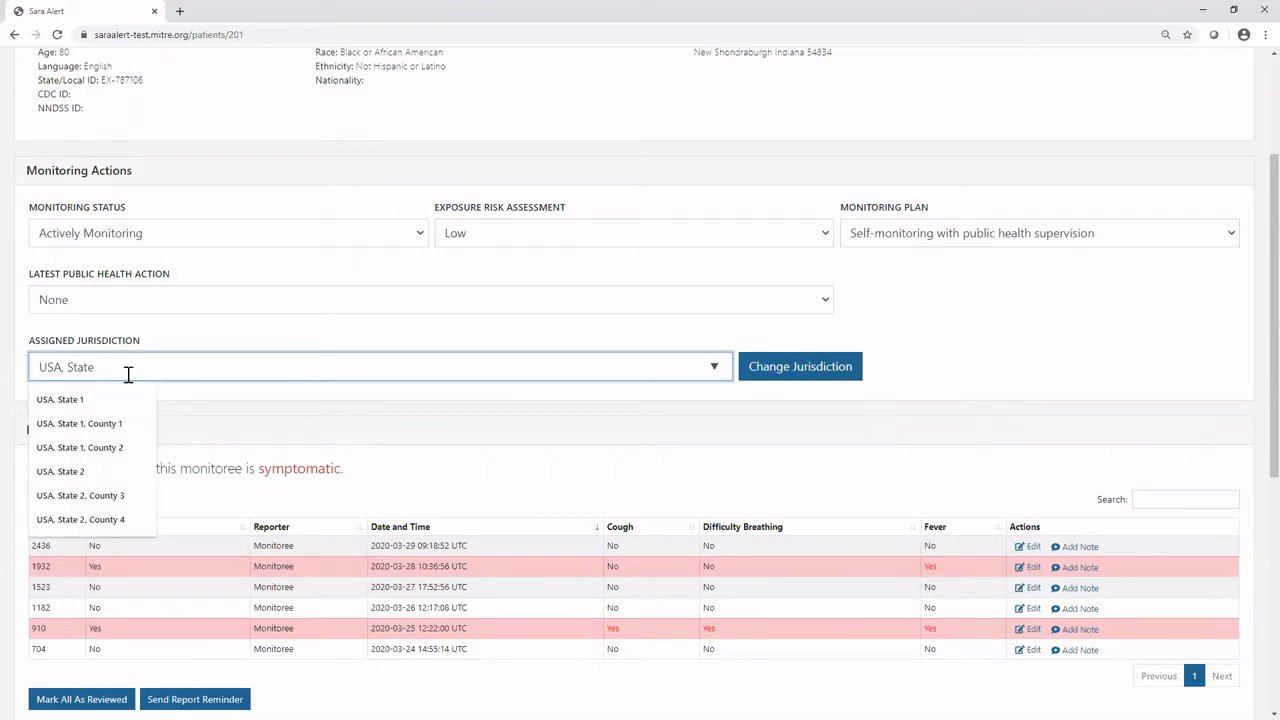
pyautogui.click(62, 399)
# Remove the Fever symptom from the 2020-03-28 report and confirm the modification.
pyautogui.scroll(-1, 129, 403)
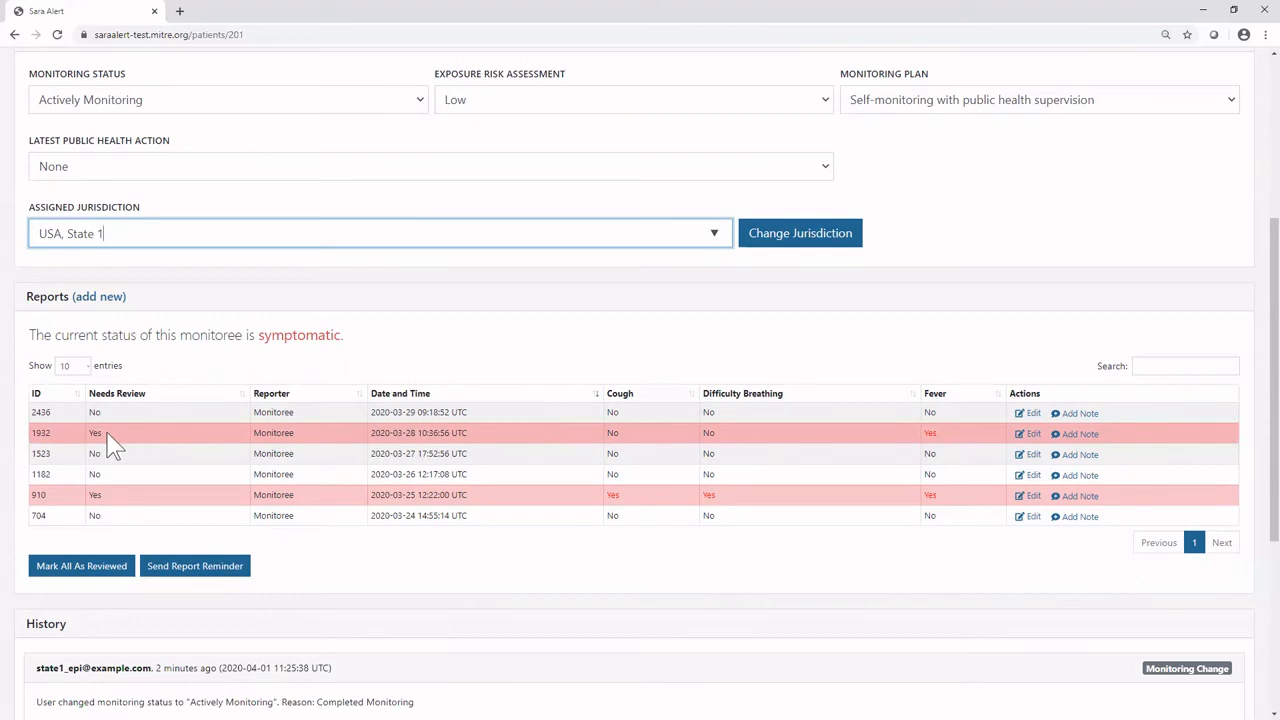
pyautogui.click(1035, 436)
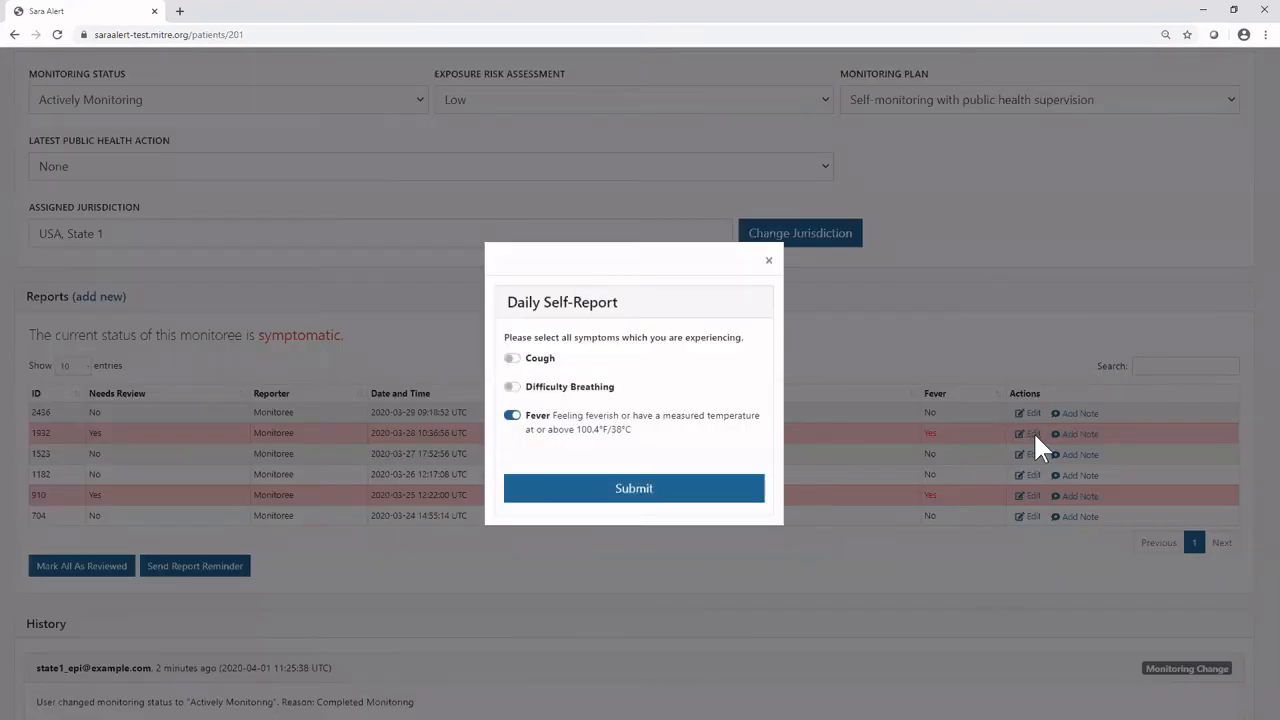
pyautogui.click(513, 415)
pyautogui.click(583, 489)
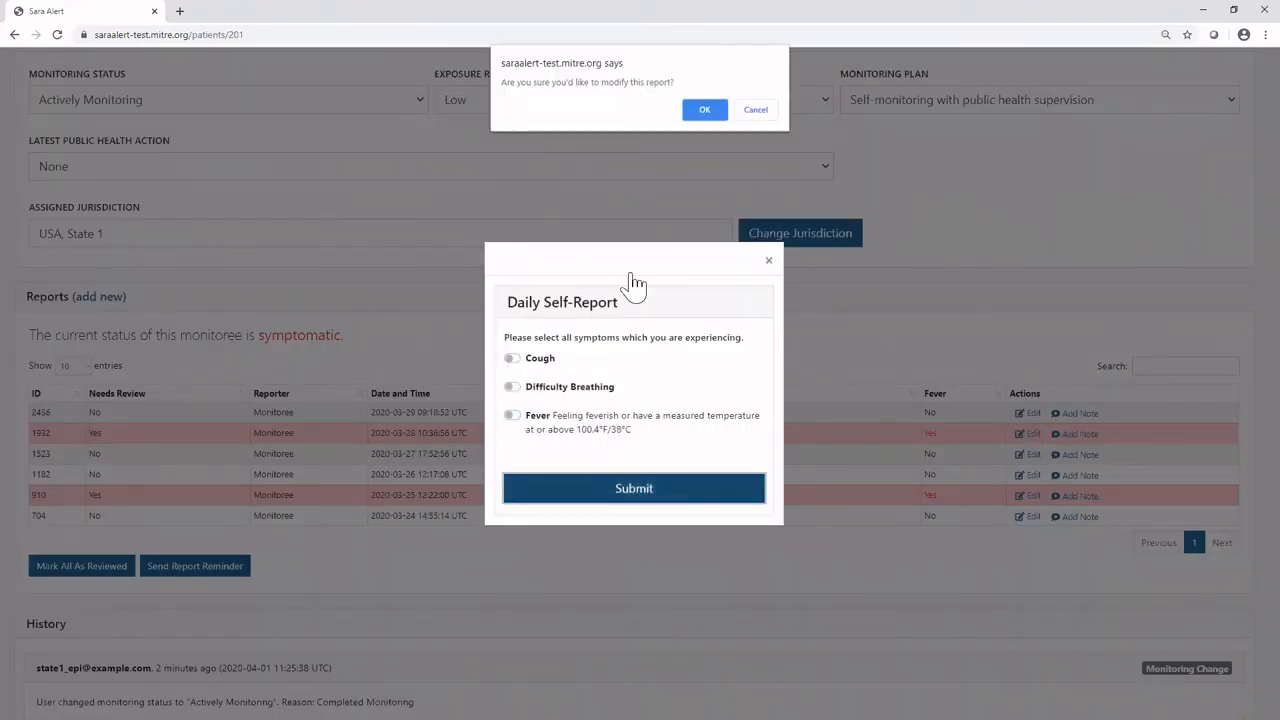
pyautogui.click(704, 114)
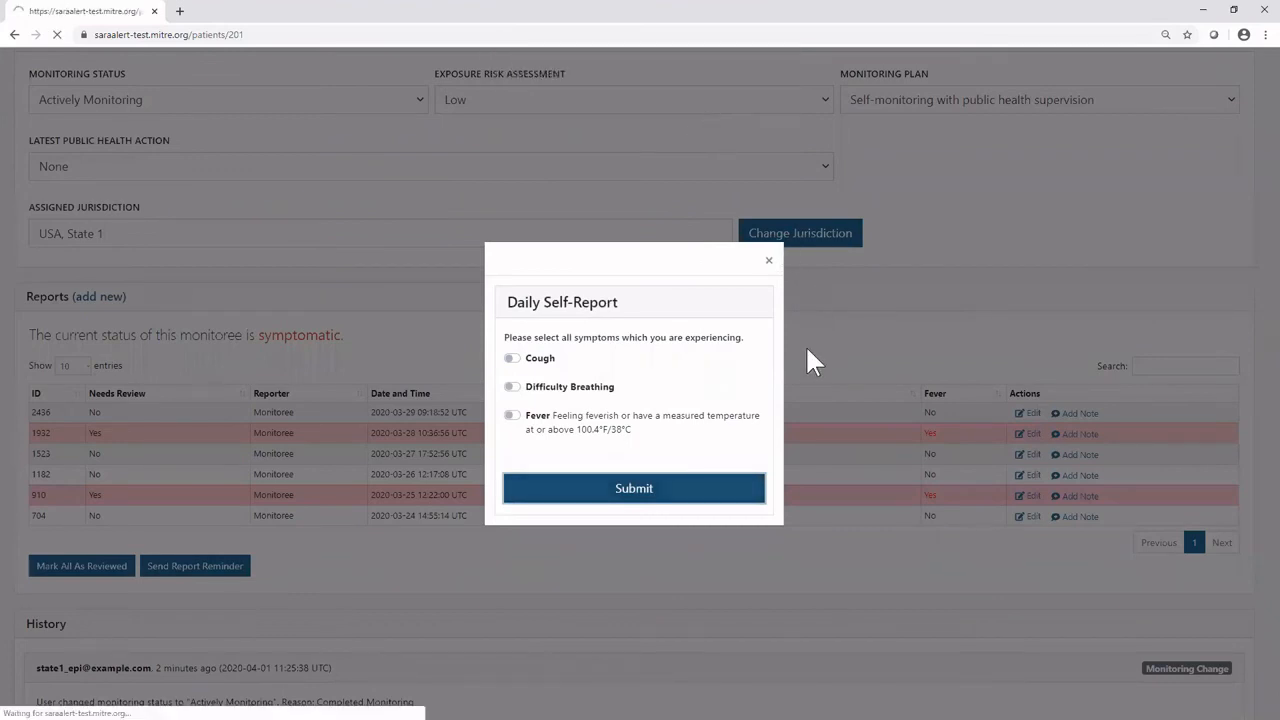
# Add the note "Example note" to the 2020-03-27 report.
pyautogui.scroll(-2, 966, 471)
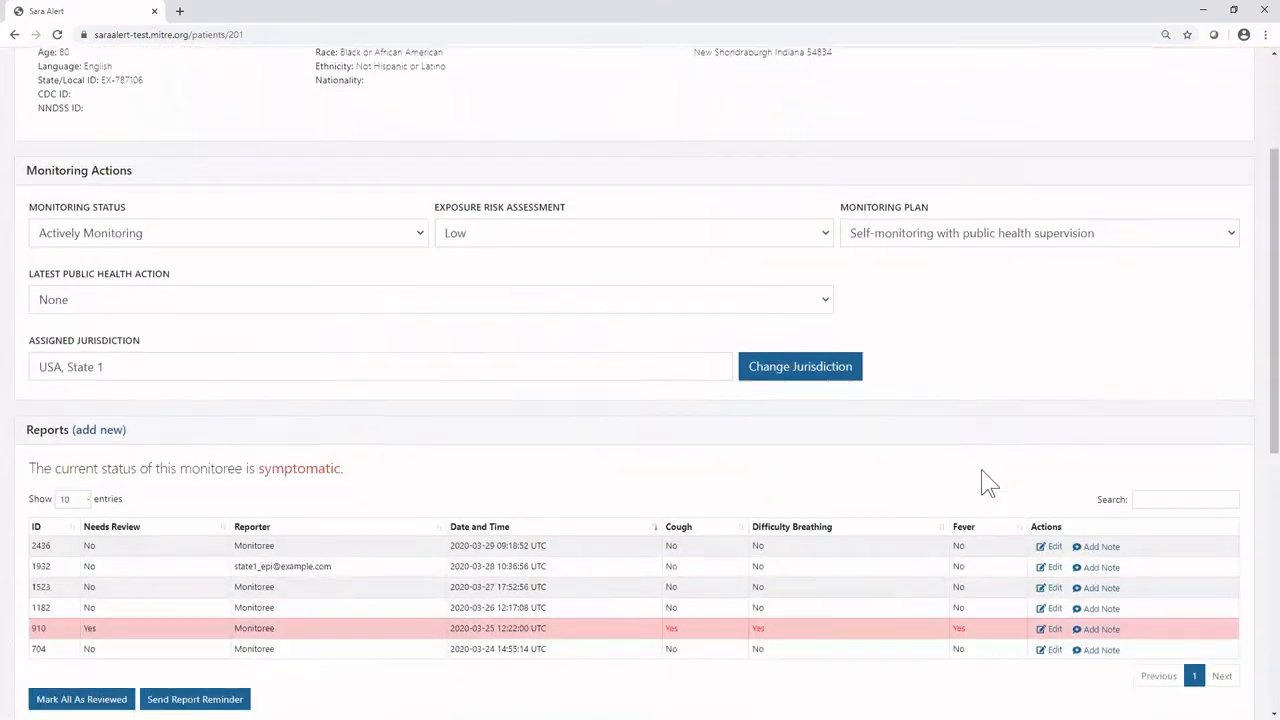
pyautogui.click(1100, 588)
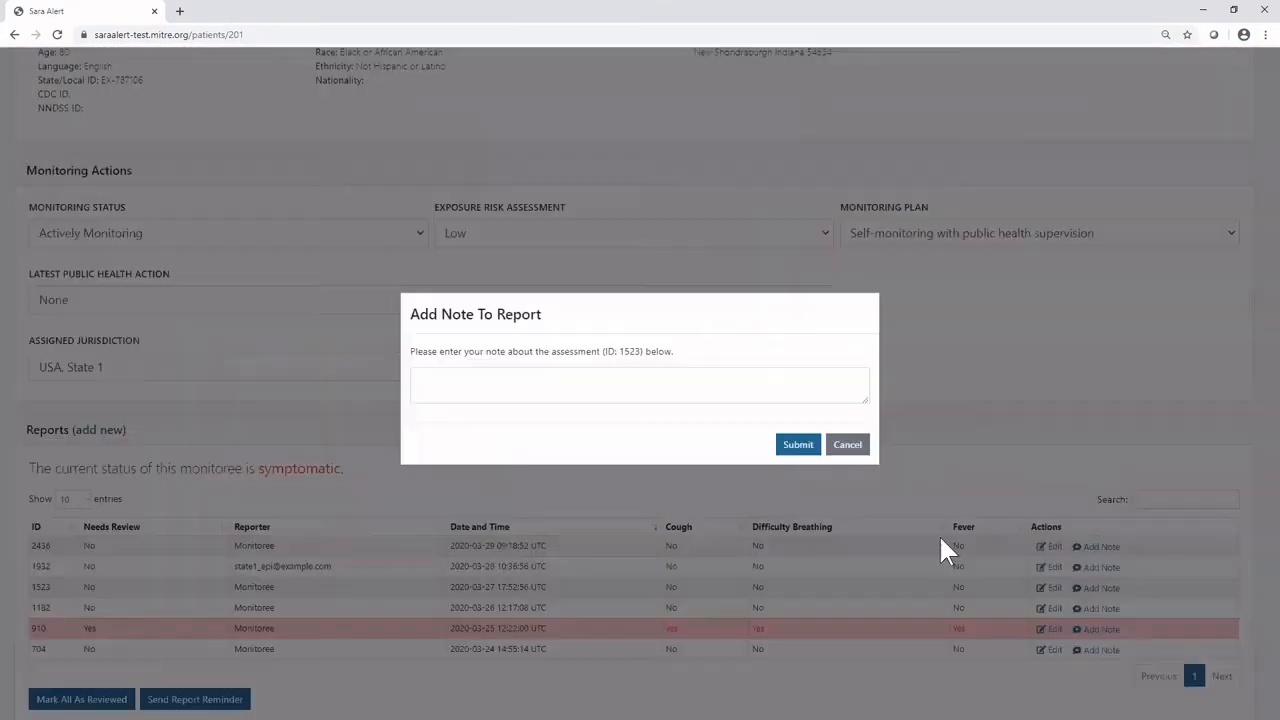
pyautogui.click(469, 380)
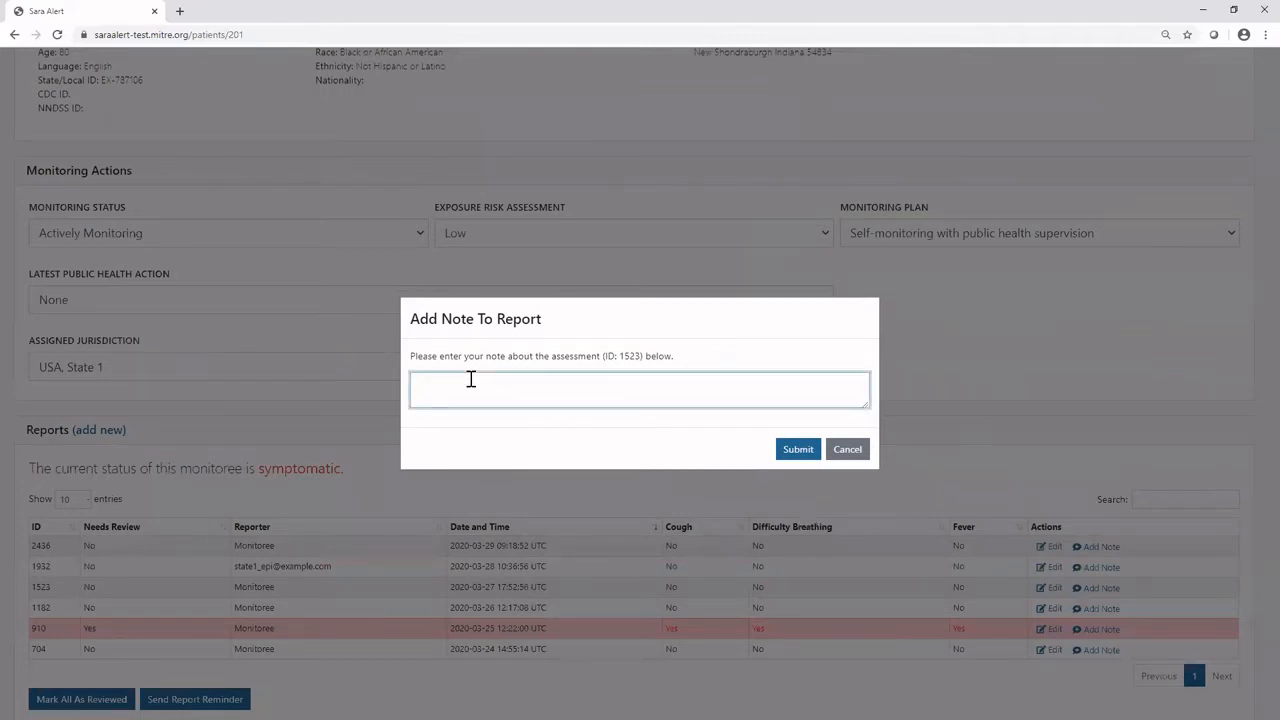
pyautogui.write('Example note')
pyautogui.click(811, 457)
# Mark all of the monitoree's reports as reviewed with the reasoning "Data entry error", and check the reports table.
pyautogui.scroll(-4, 709, 534)
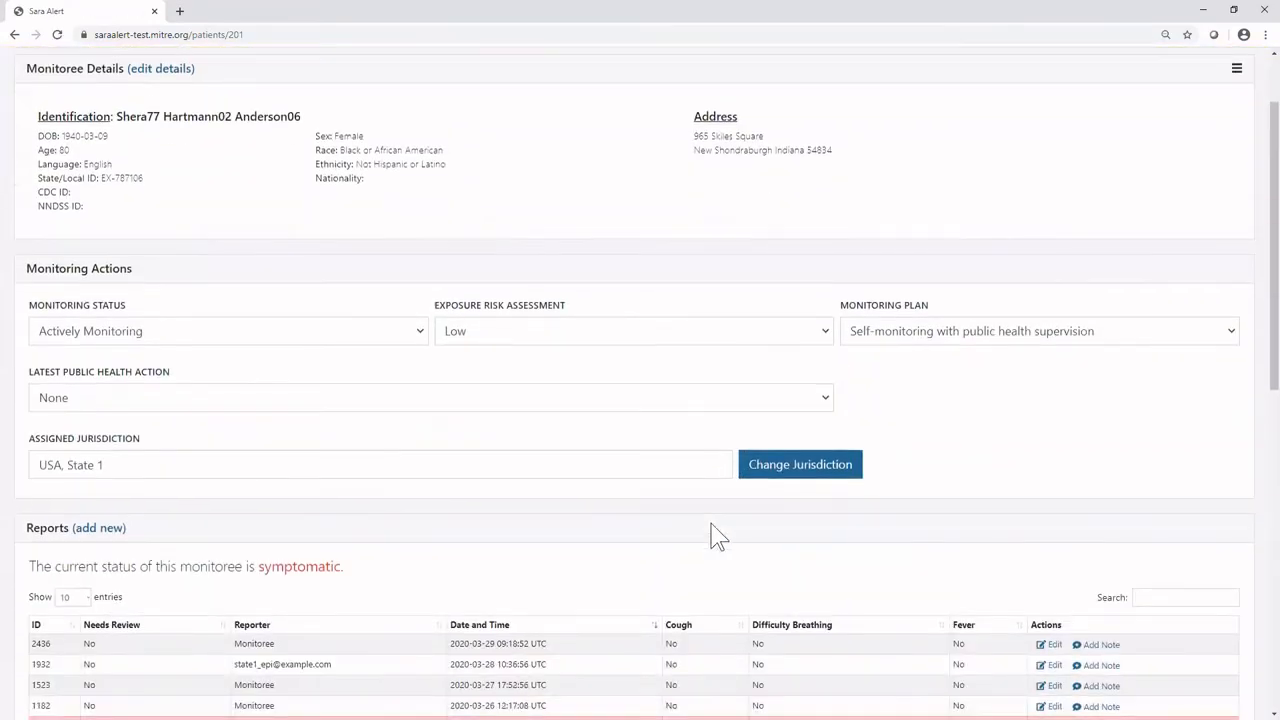
pyautogui.scroll(-1, 709, 537)
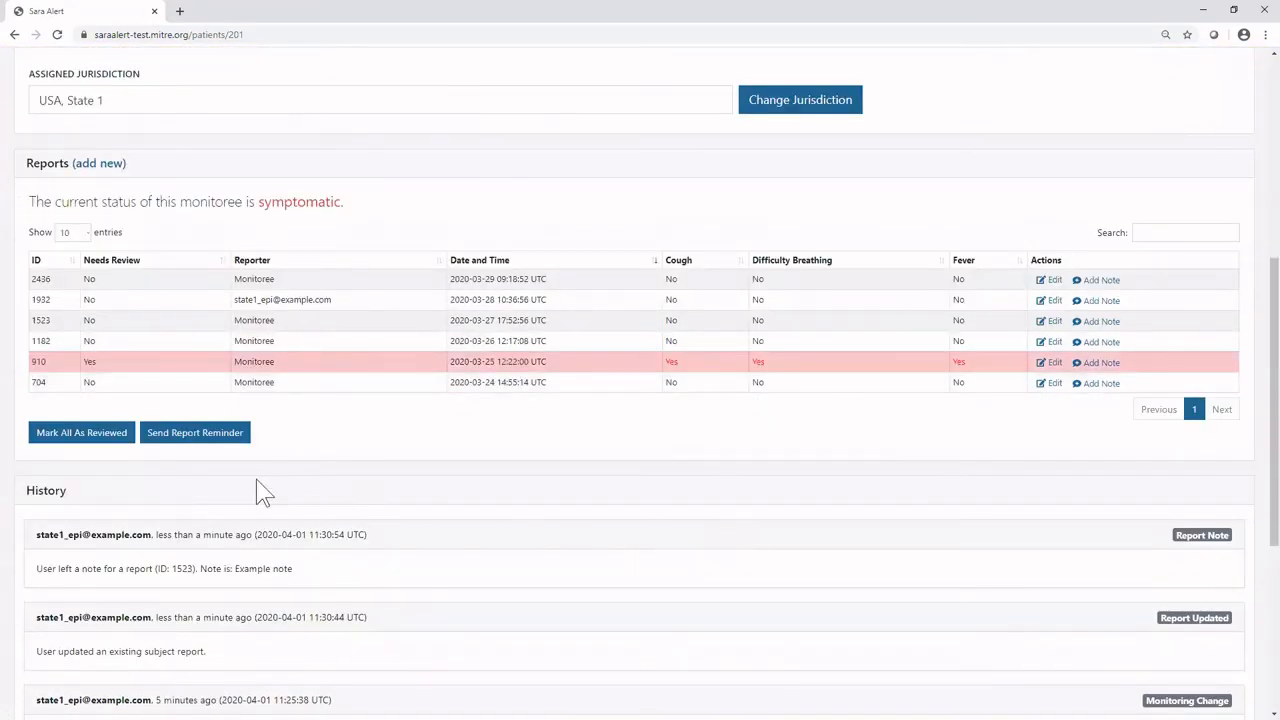
pyautogui.click(124, 452)
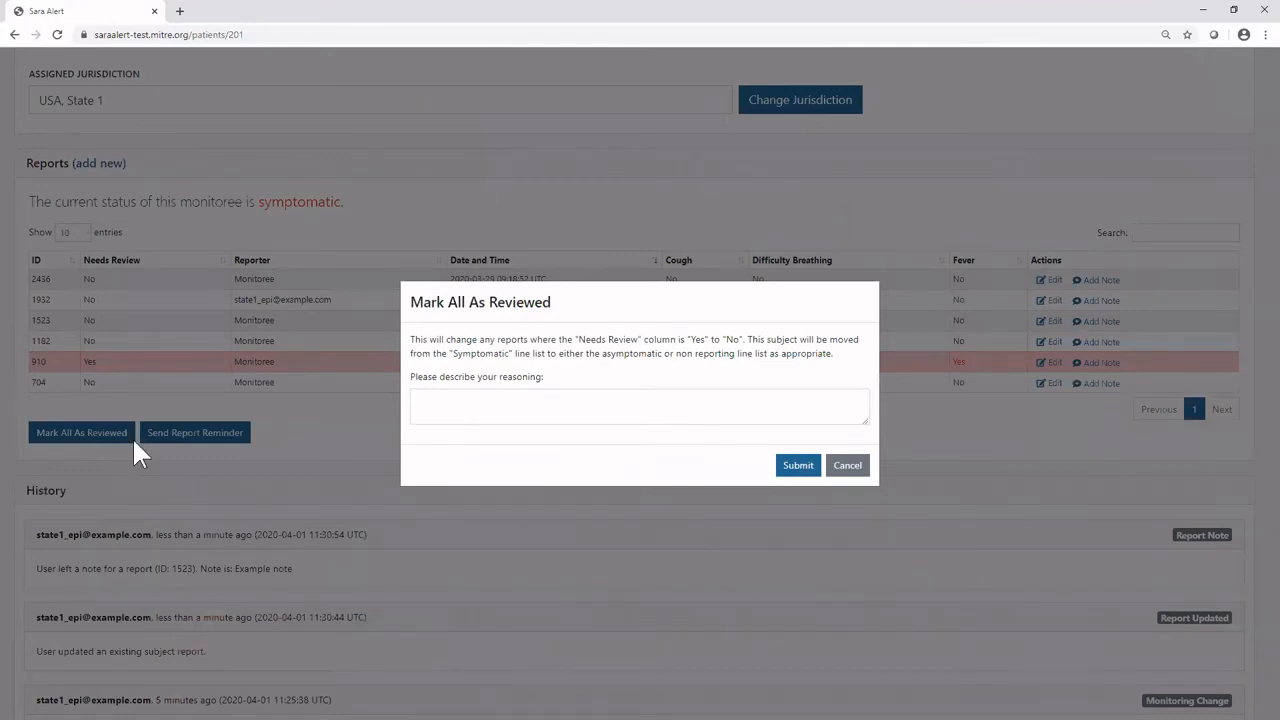
pyautogui.click(465, 416)
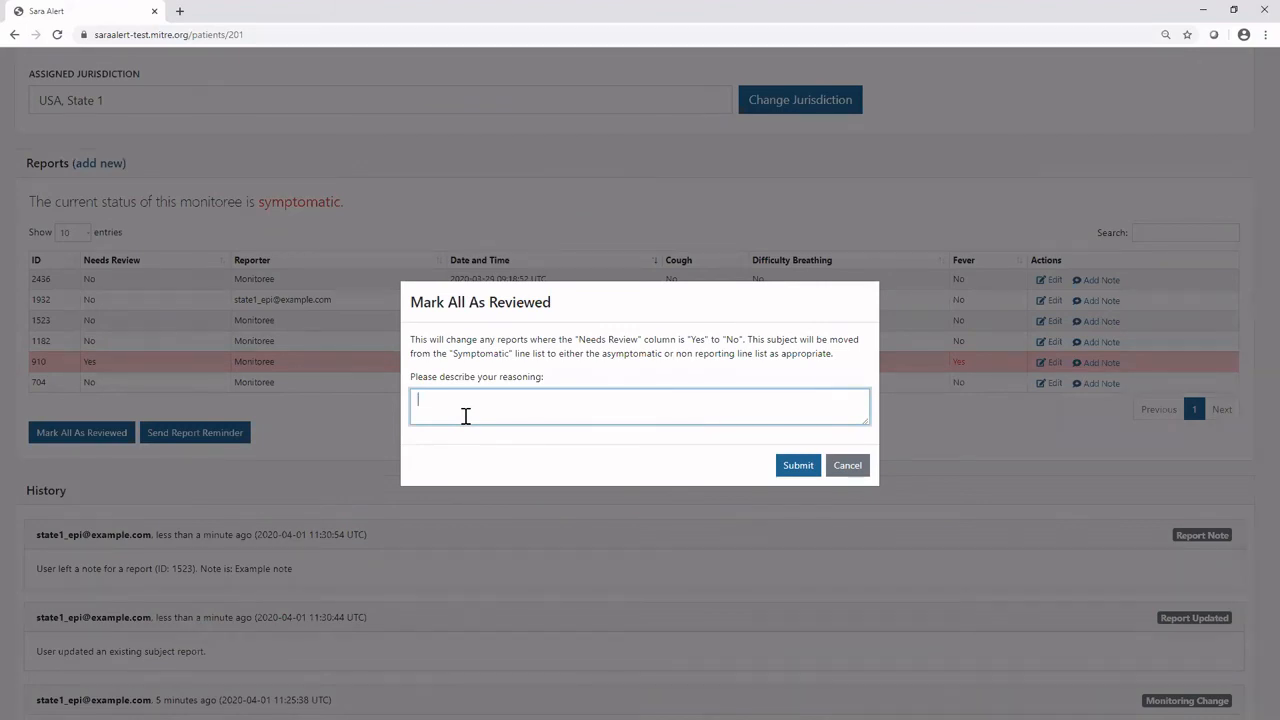
pyautogui.write('Data entry error')
pyautogui.click(793, 470)
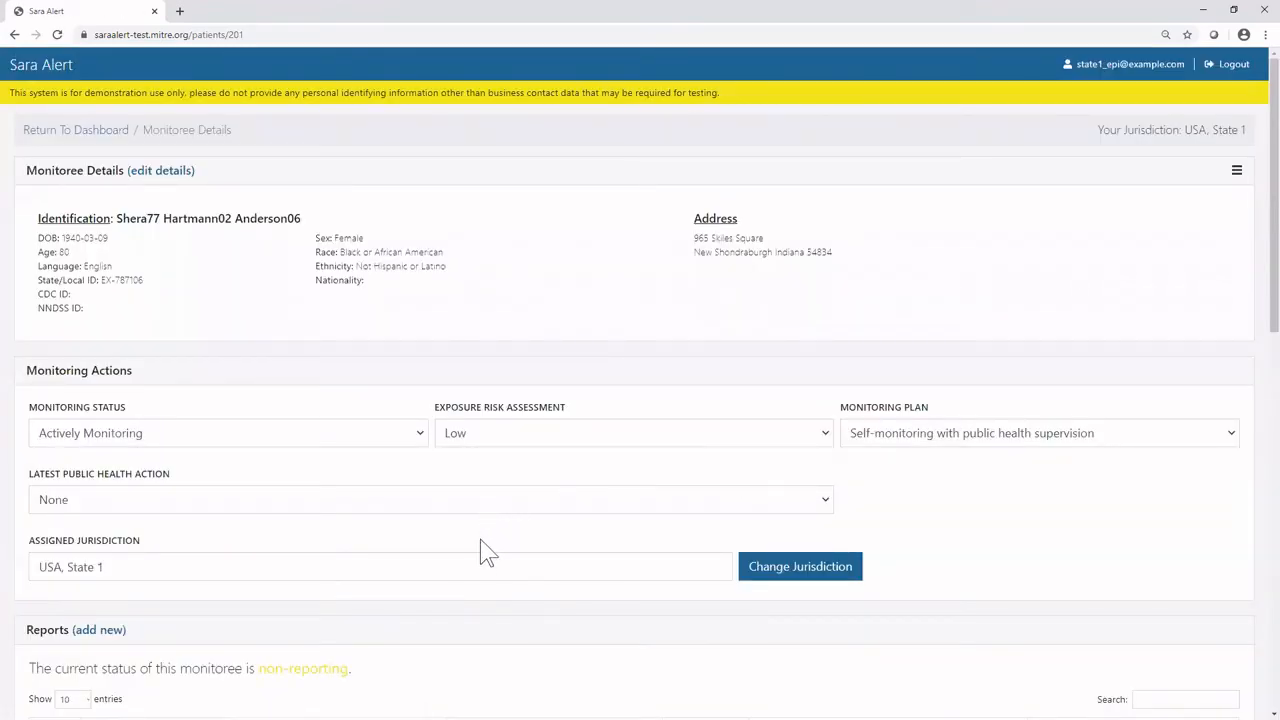
pyautogui.scroll(-2, 480, 539)
pyautogui.scroll(-2, 480, 555)
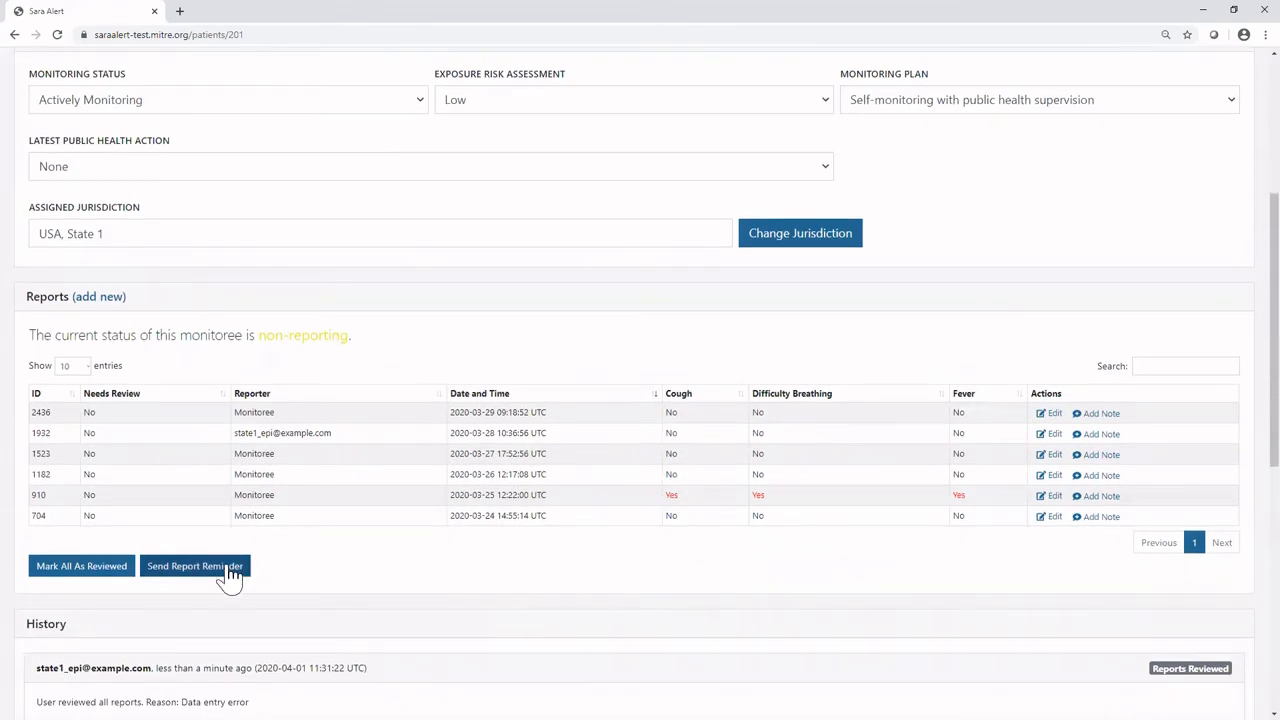
# View the report reminder confirmation for this monitoree and cancel it without sending a reminder.
pyautogui.click(228, 570)
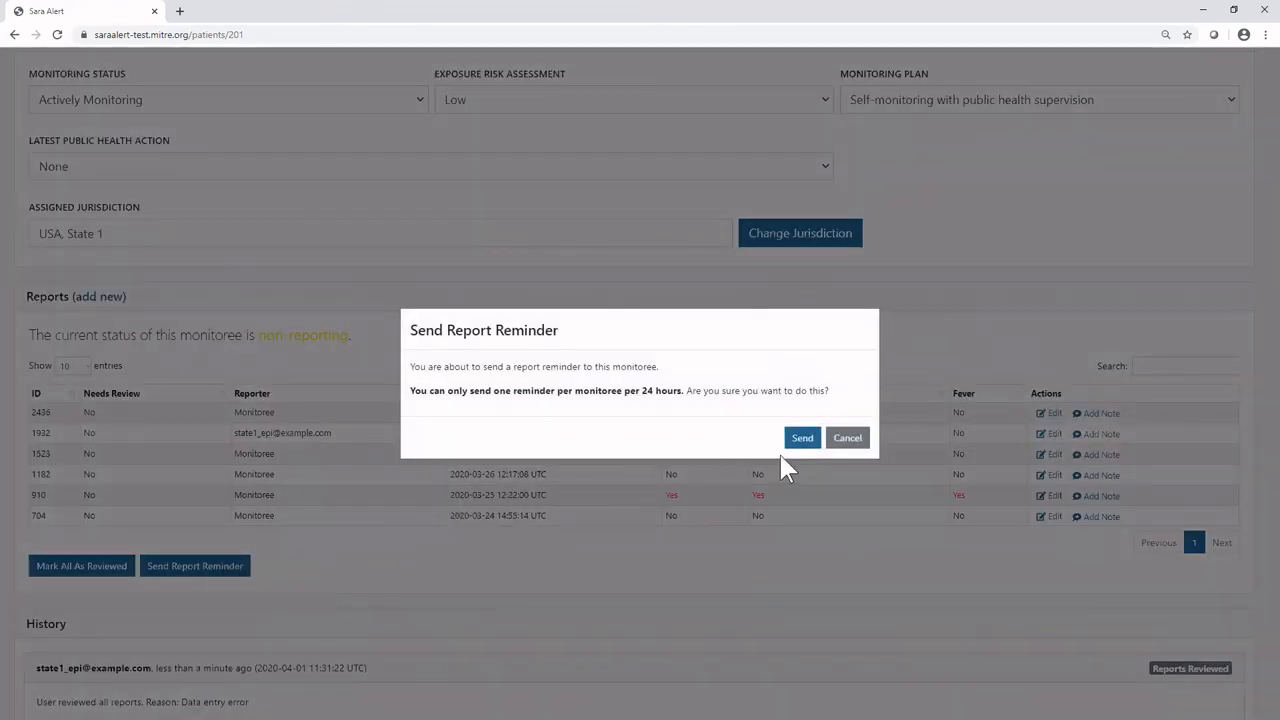
pyautogui.click(838, 445)
# Review the monitoree's history, add the comment "Example Comment" to it, and check the new history entry.
pyautogui.scroll(-3, 838, 449)
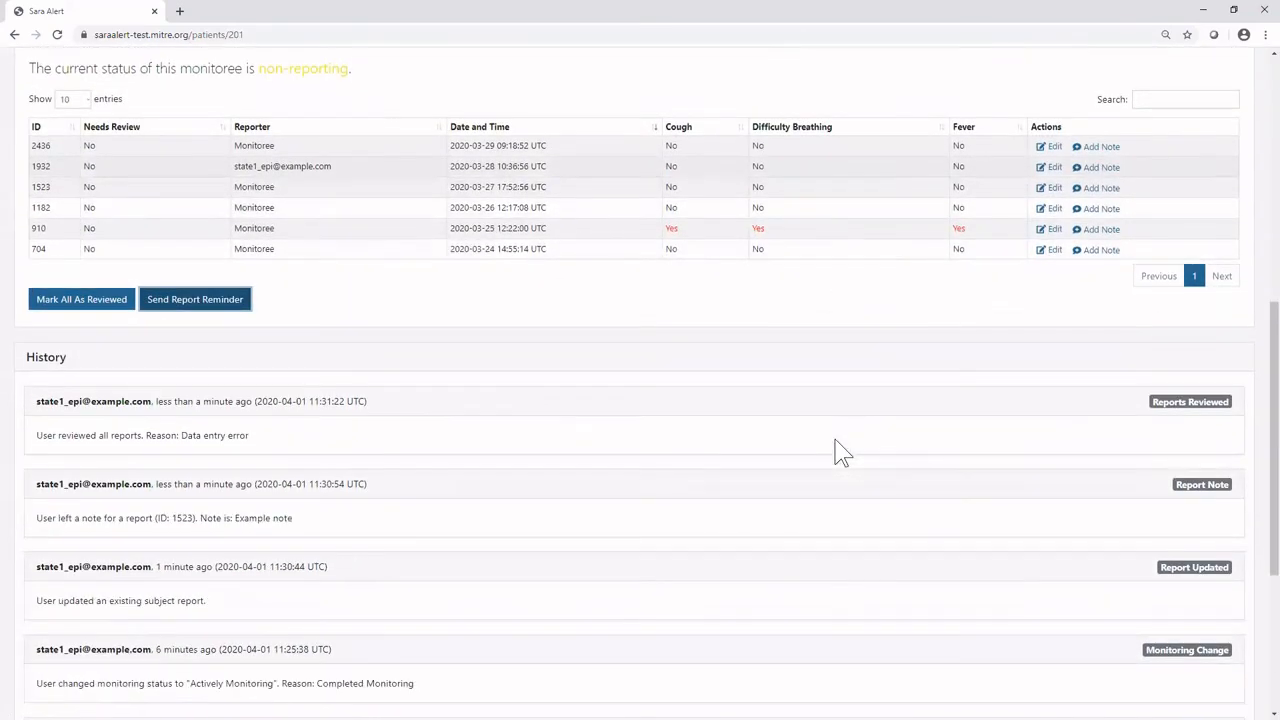
pyautogui.scroll(-2, 838, 452)
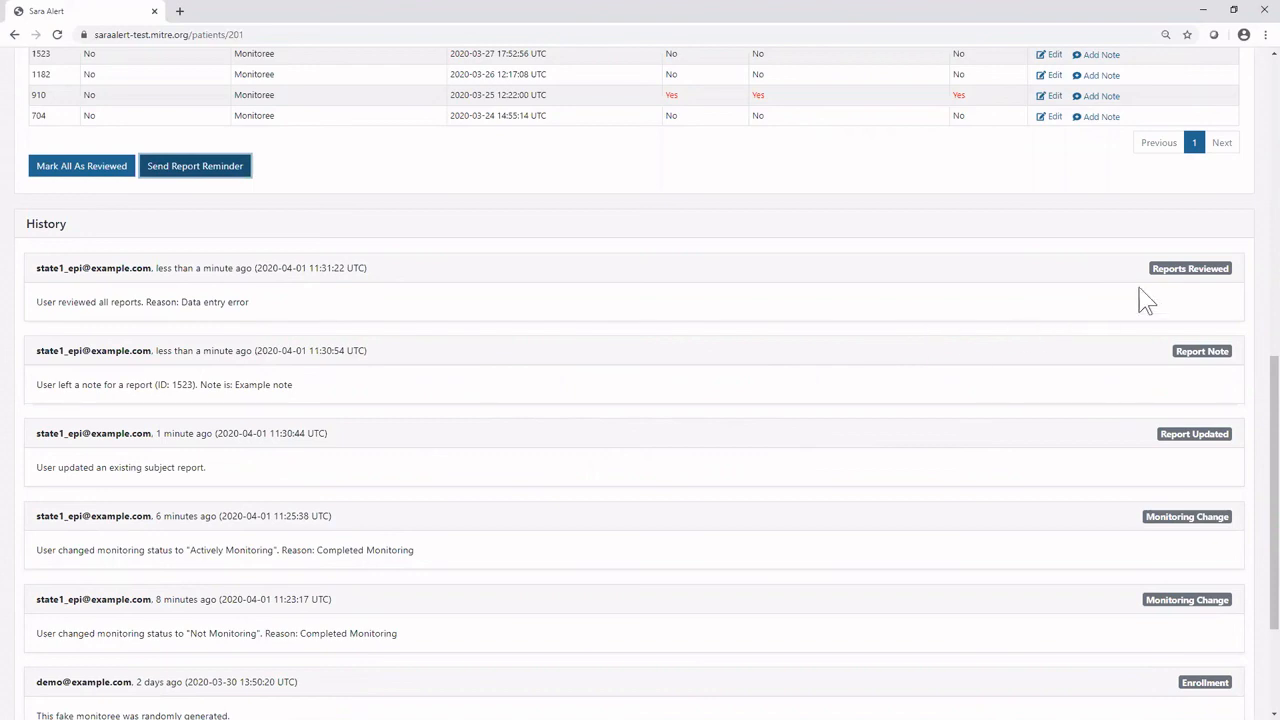
pyautogui.scroll(-3, 1172, 292)
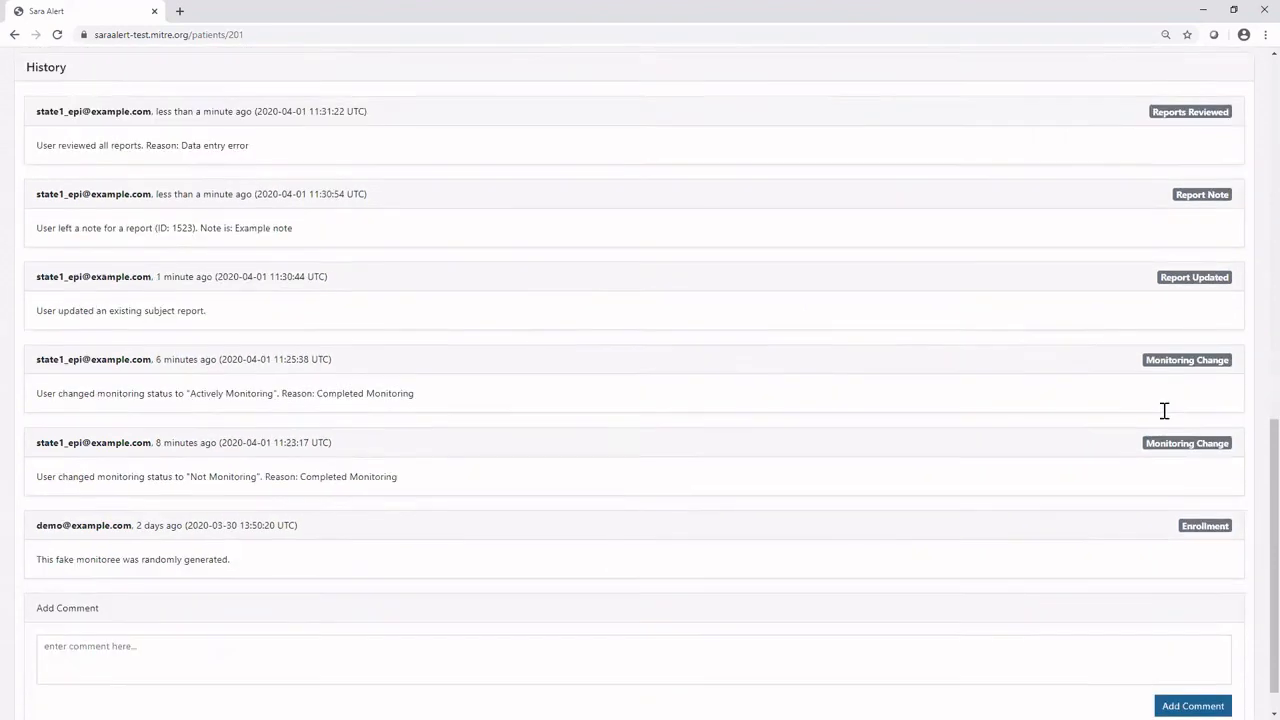
pyautogui.click(1188, 610)
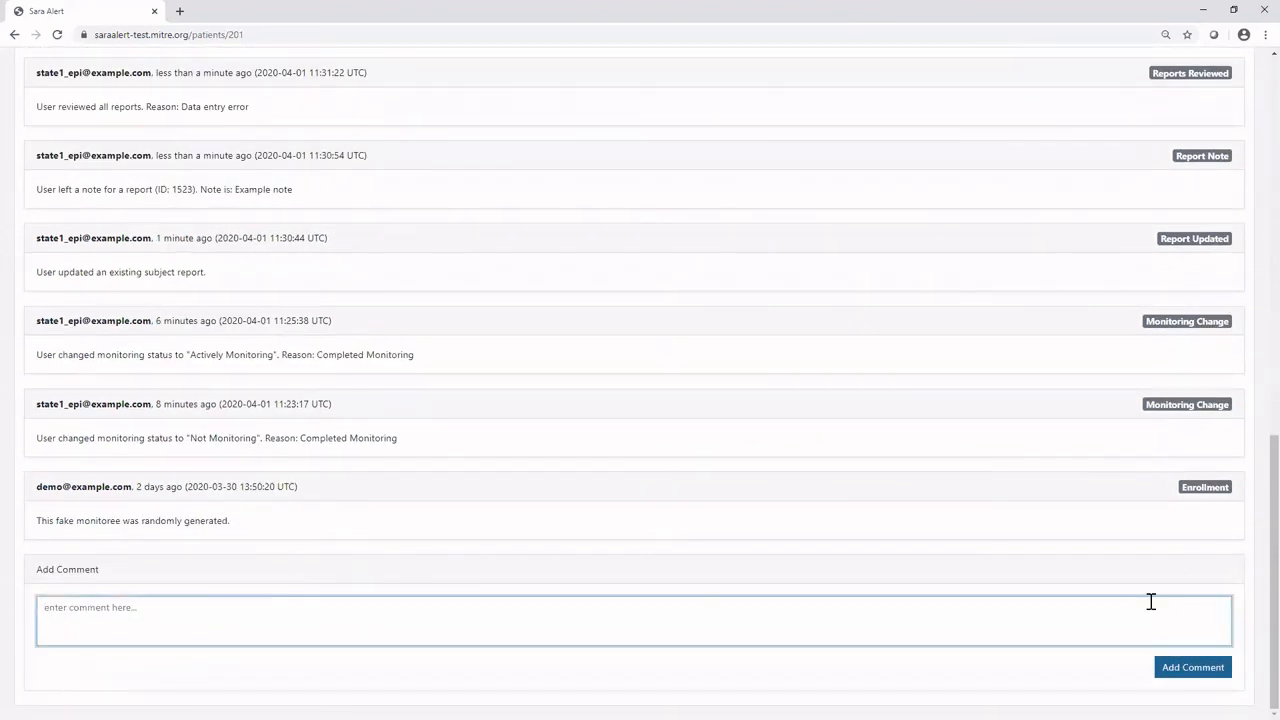
pyautogui.write('Example Comment')
pyautogui.click(1186, 668)
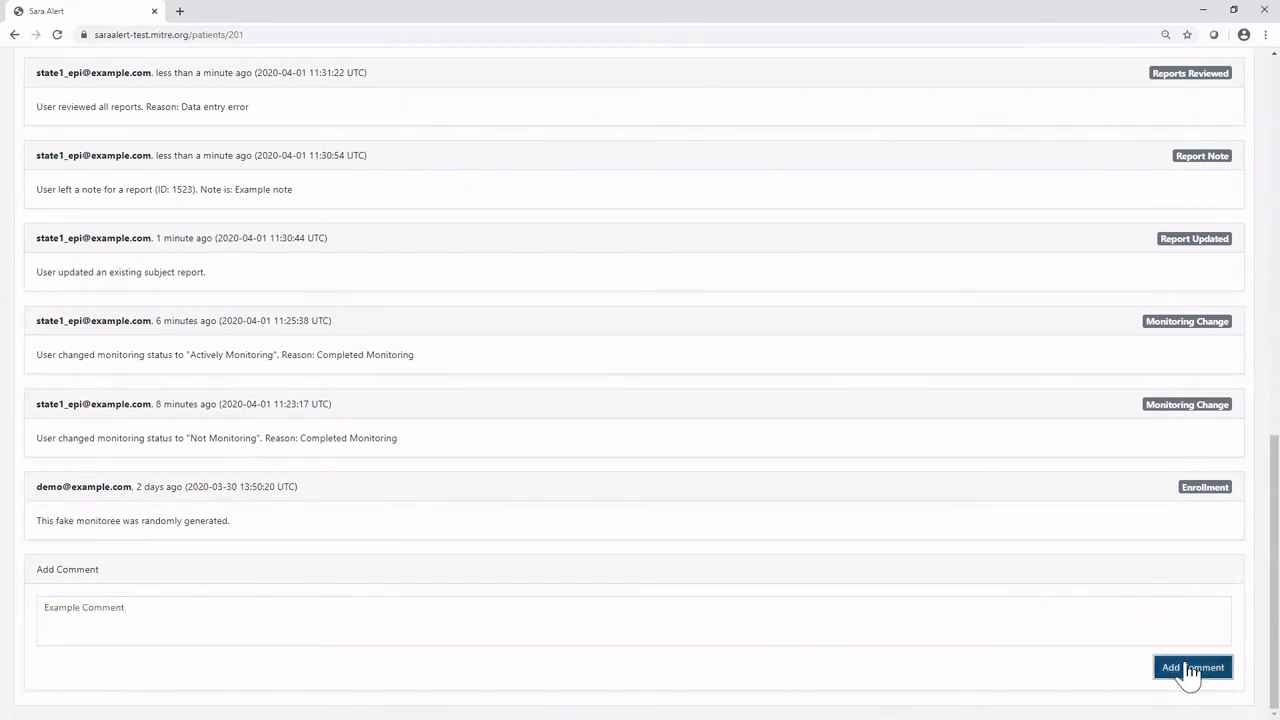
pyautogui.scroll(-4, 848, 659)
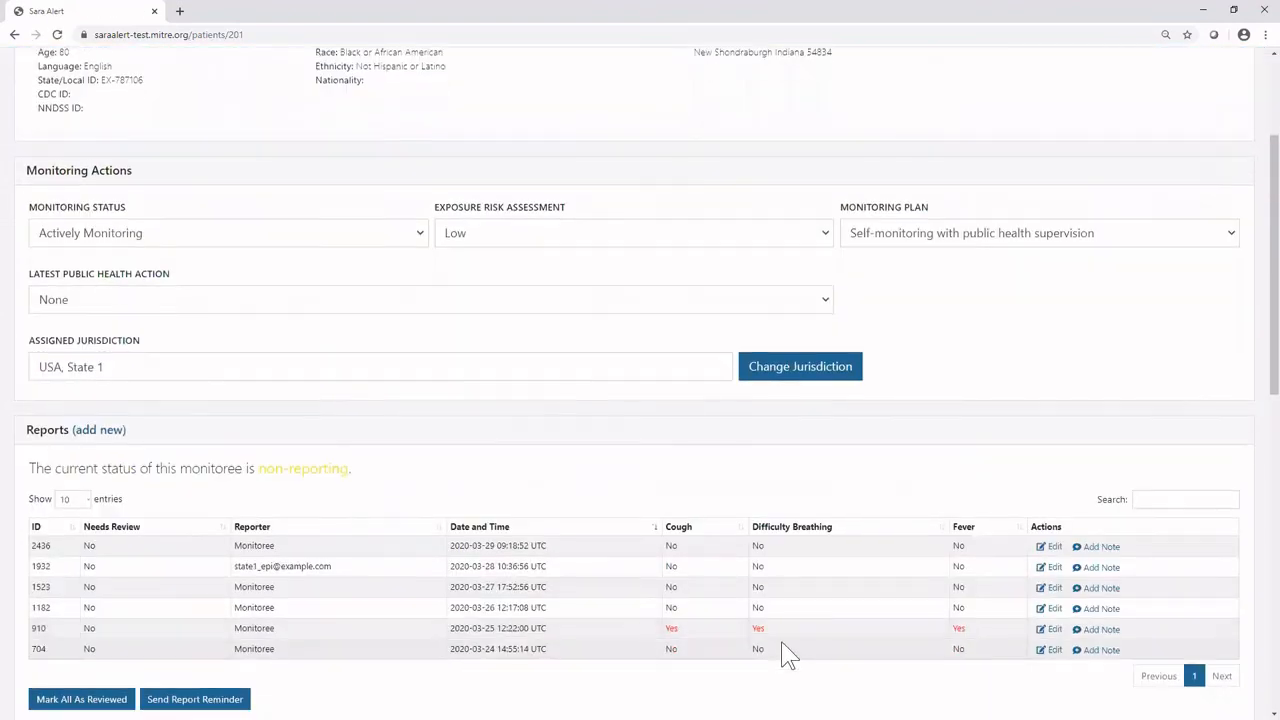
pyautogui.scroll(-2, 783, 652)
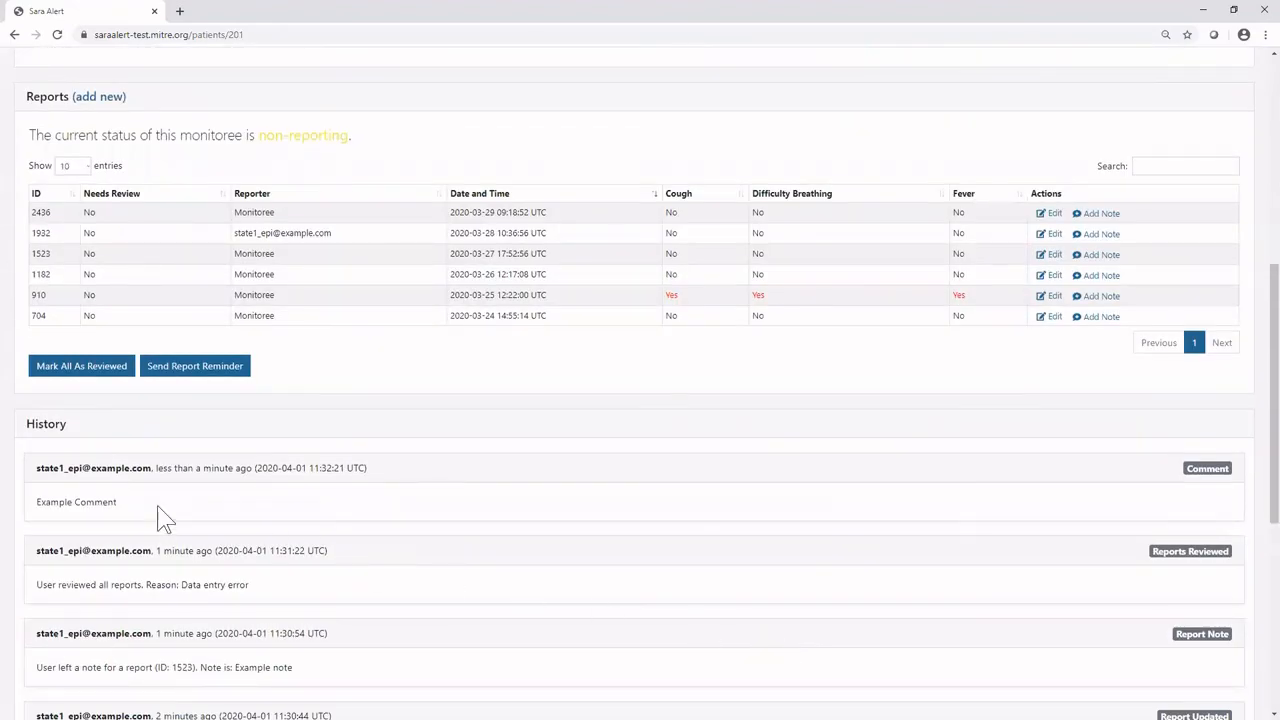